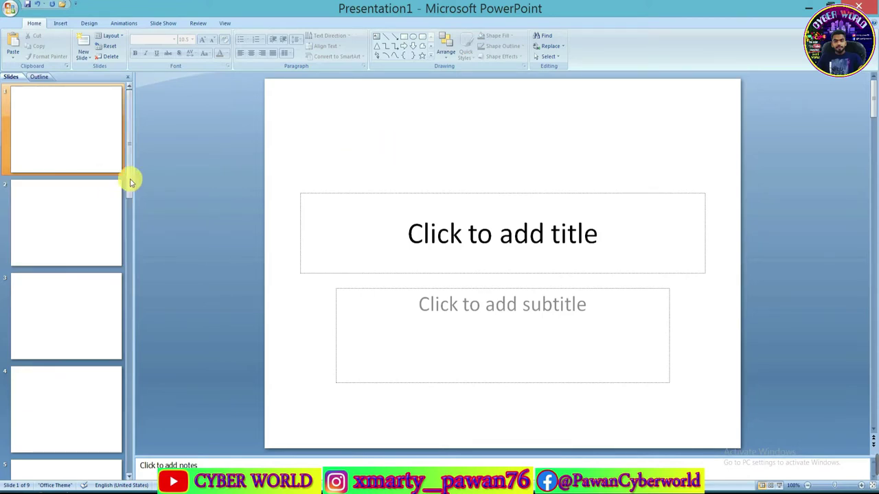
Scroll down the slide list and select slide 9, the three-paragraph text slide
scroll(86, 401, down, 5)
click(86, 401)
Give slide 9's three paragraphs four-diamond, arrow and hollow-circle bullets from the Bullets list
click(450, 372)
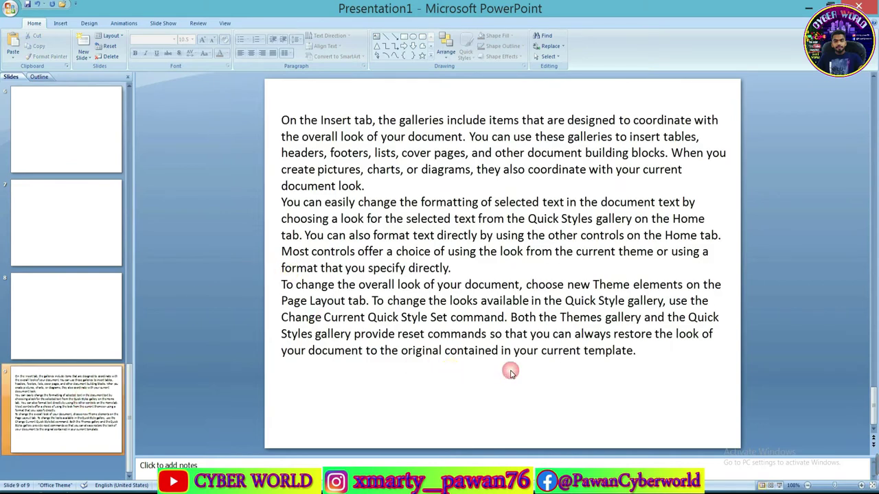
click(635, 353)
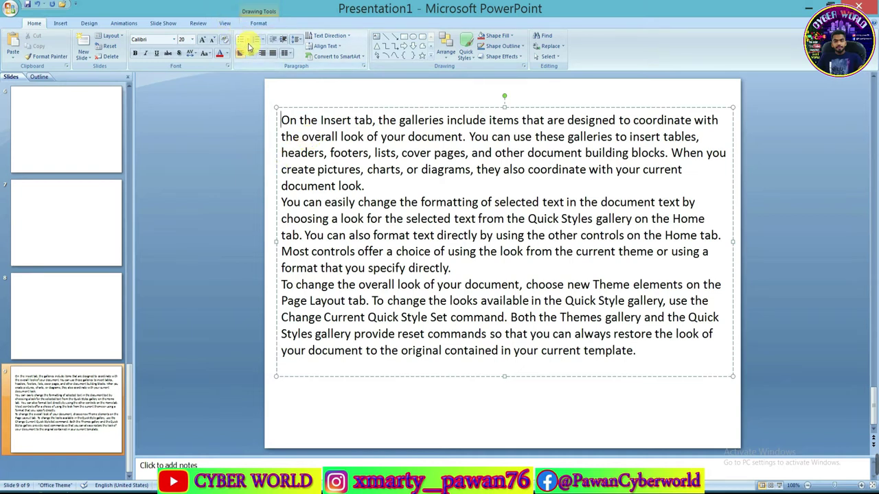
click(249, 42)
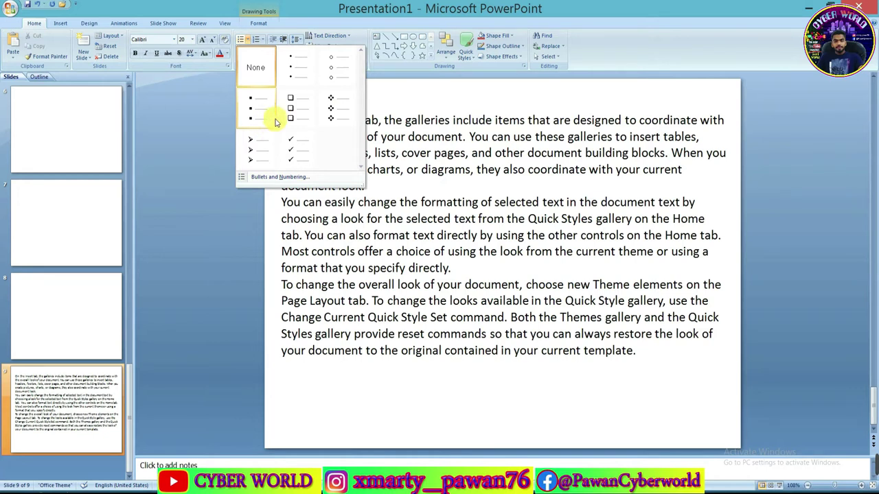
click(329, 104)
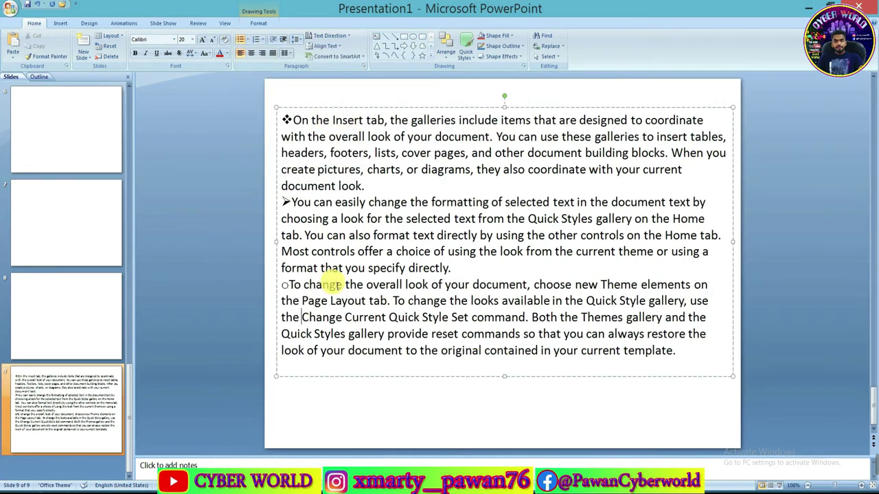
click(364, 168)
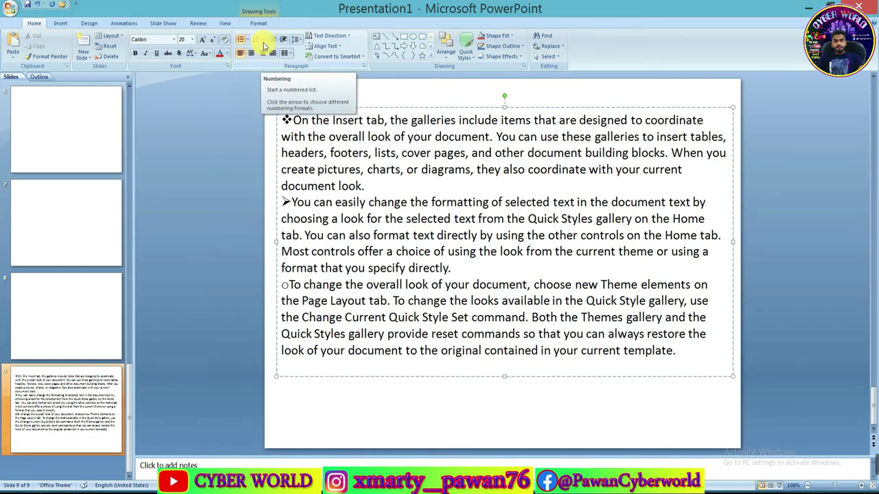
Number the first paragraph with the 1) numbering style
click(264, 44)
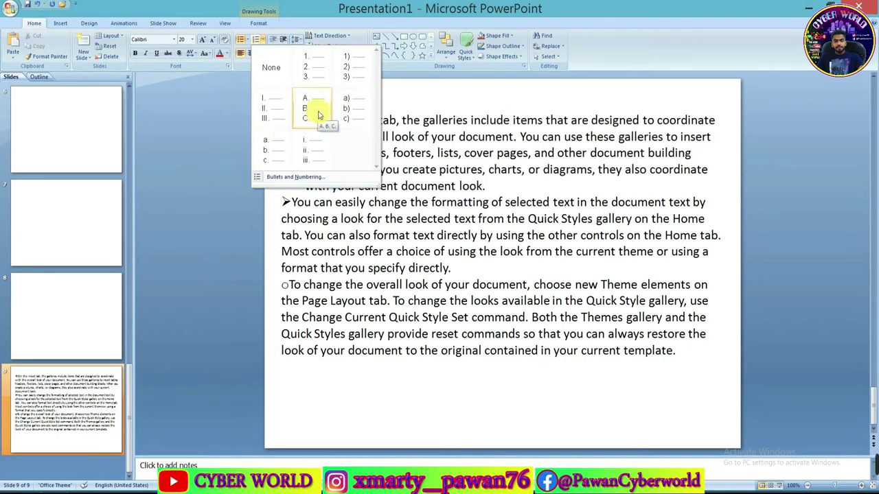
click(347, 79)
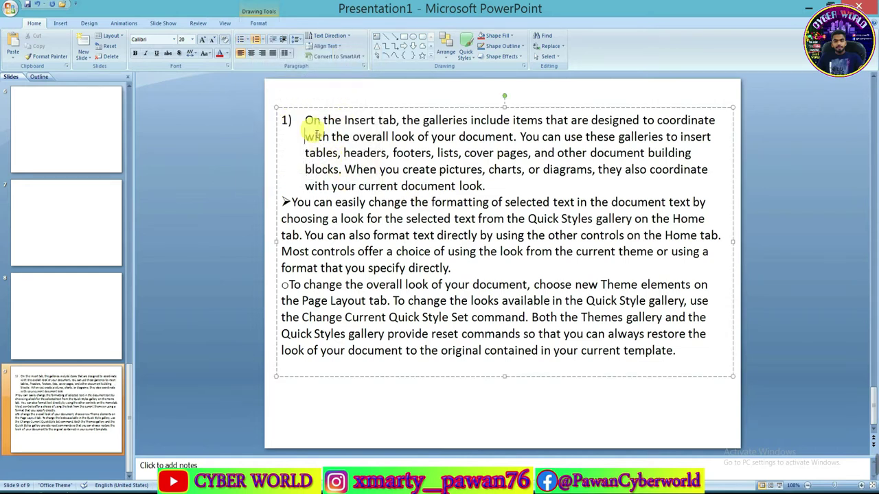
click(489, 187)
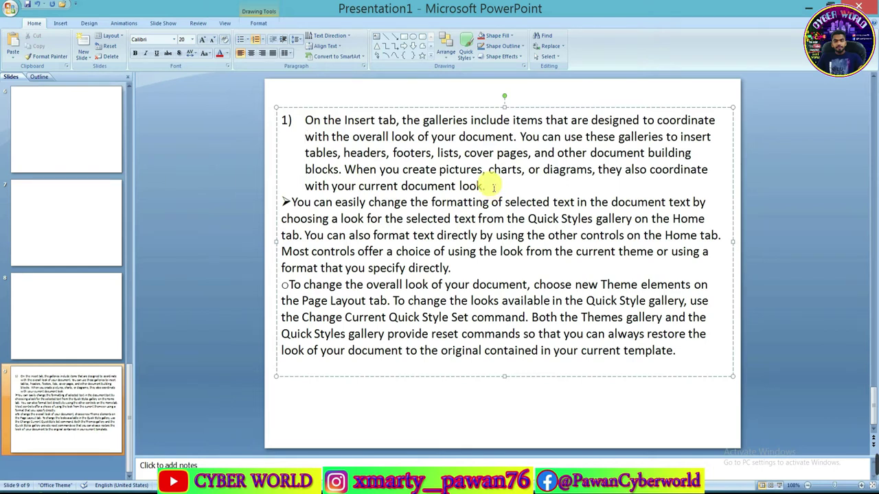
key(Return)
key(BackSpace)
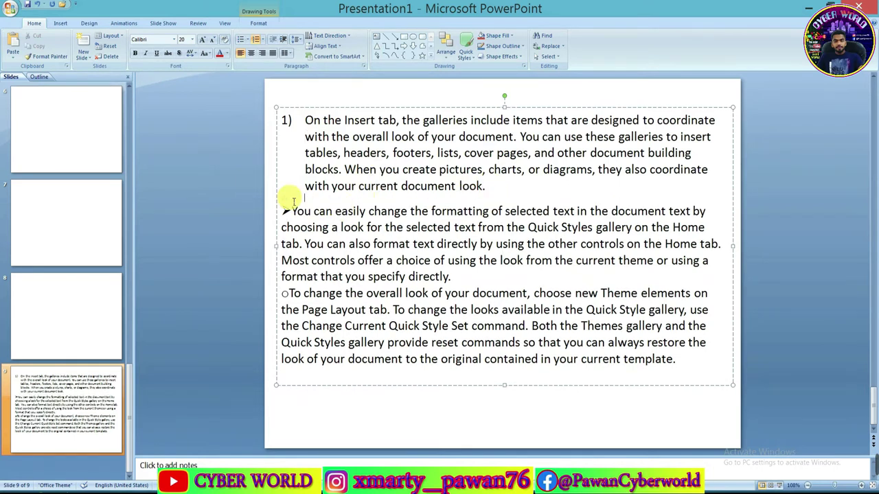
Add items 'H' and 'JDKSJ JDKJADS JSKDLSKD HFJHF', then undo the items, numbering and bullets
key(Return)
text(HKDJLSKD)
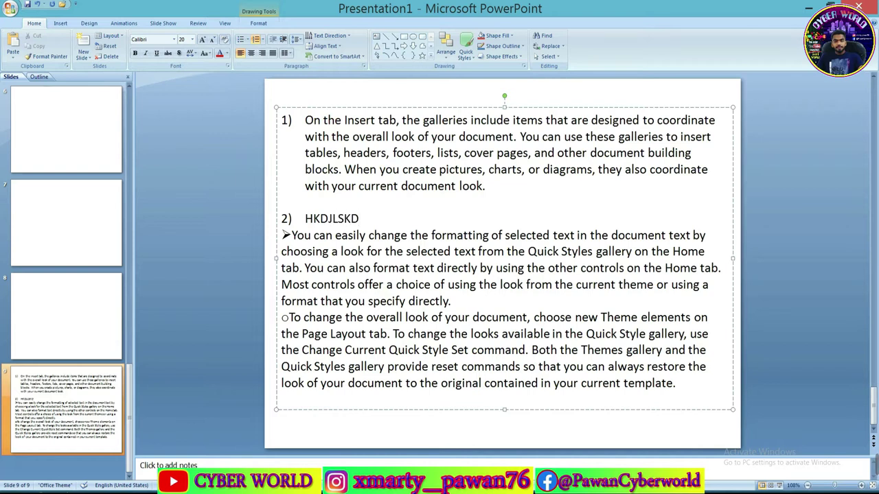
key(Return)
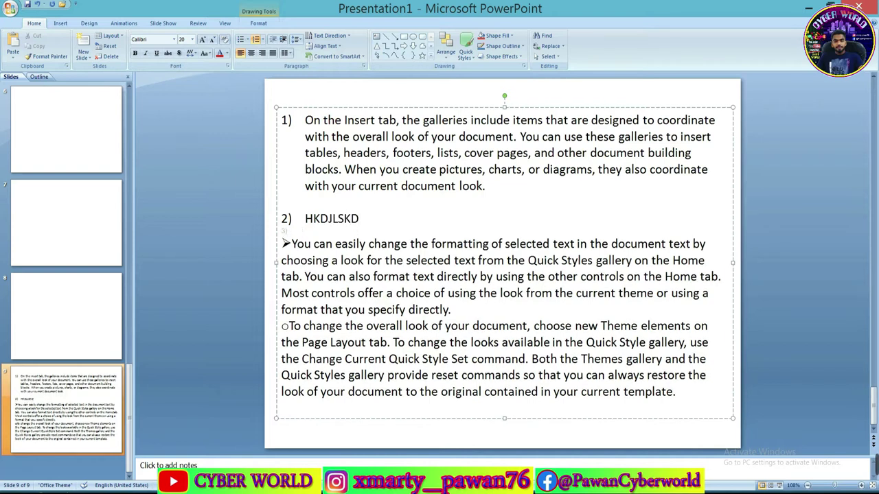
text(JDKSJ JDKJADS JSKDLSKD HFJHF)
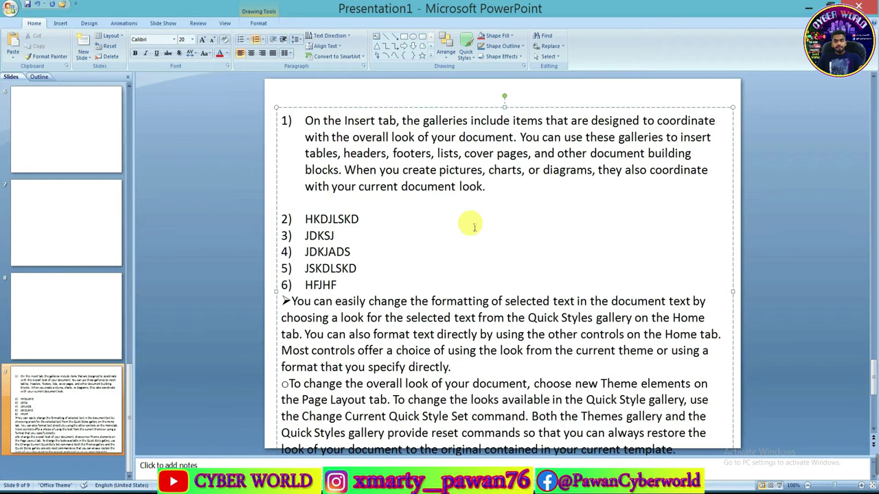
key(ctrl+z)
key(ctrl+z)
key(ctrl+z)
key(ctrl+z)
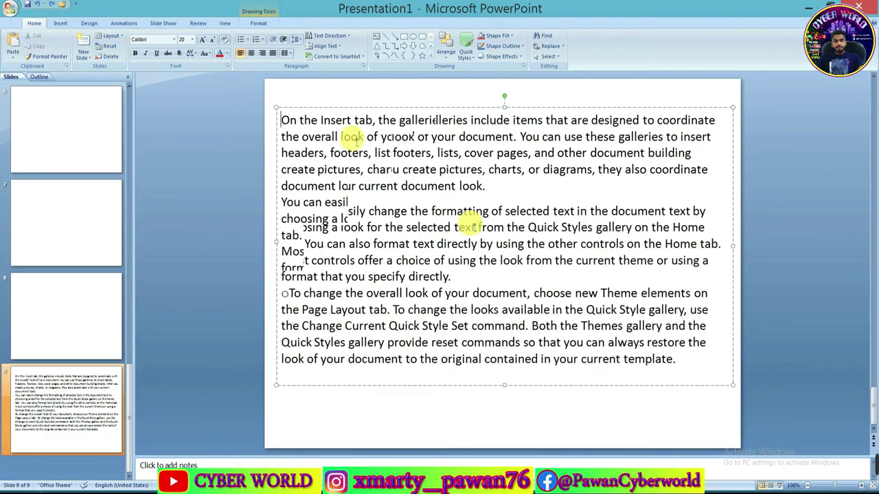
key(ctrl+z)
key(ctrl+z)
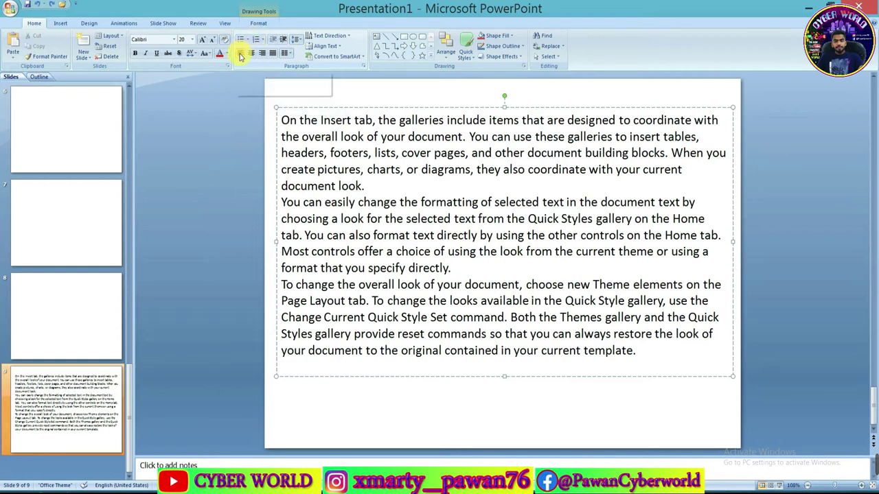
click(281, 120)
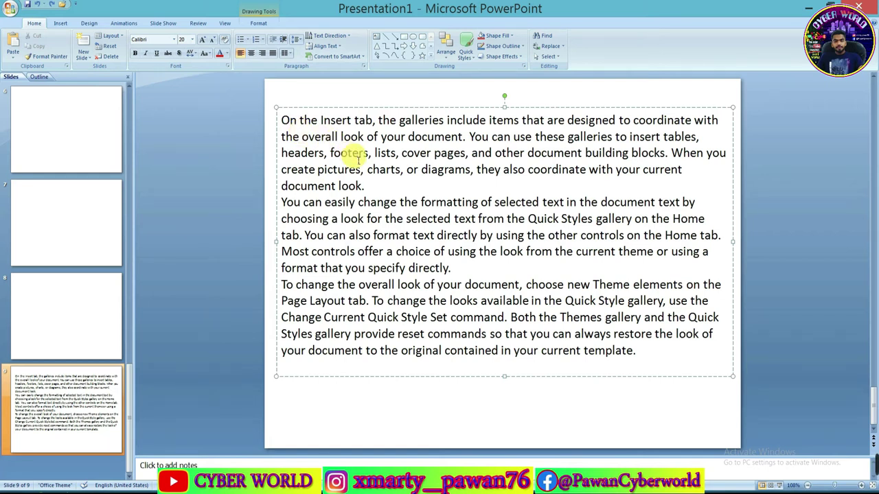
click(336, 185)
drag(280, 185, 364, 185)
click(364, 186)
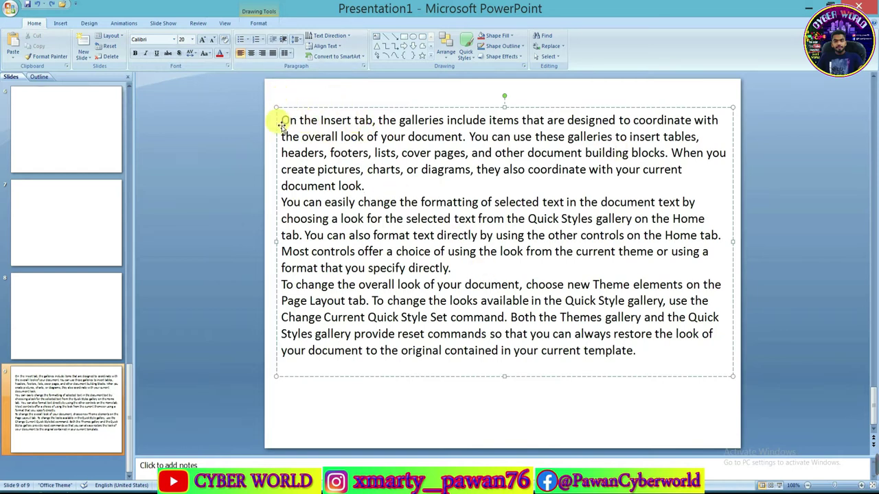
Right-align all the text on slide 9
drag(278, 122, 647, 367)
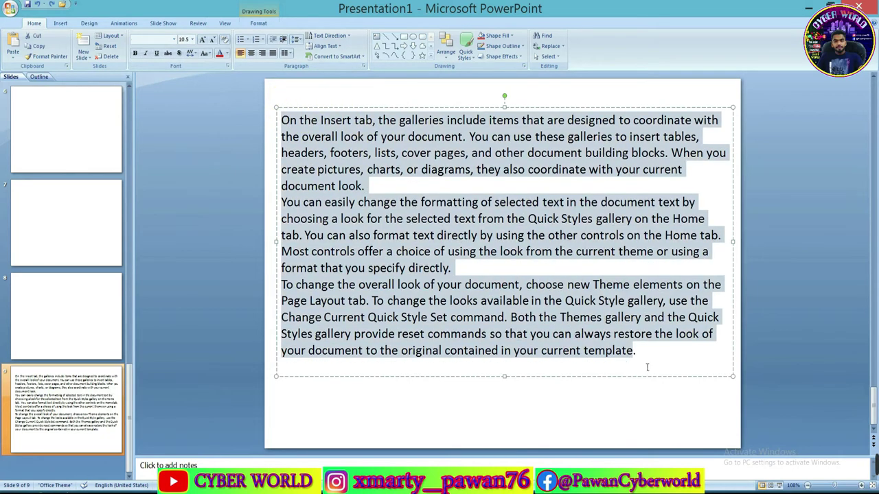
right_click(543, 302)
key(Escape)
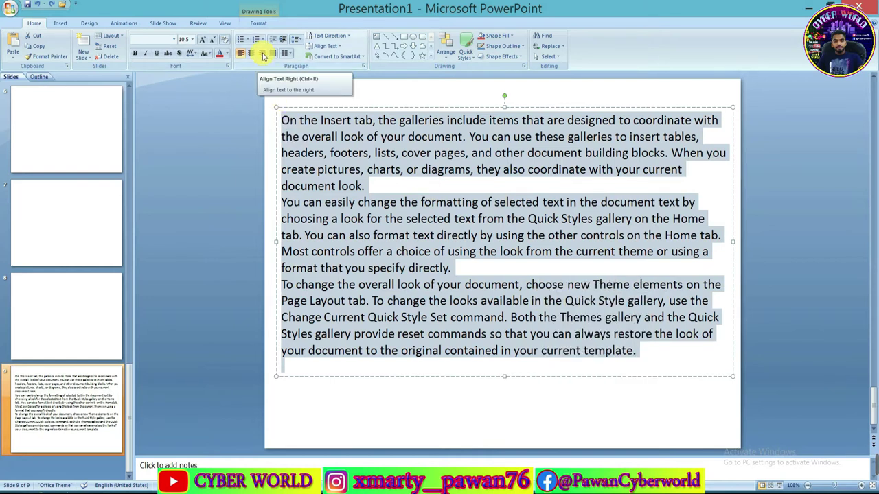
click(262, 54)
click(315, 178)
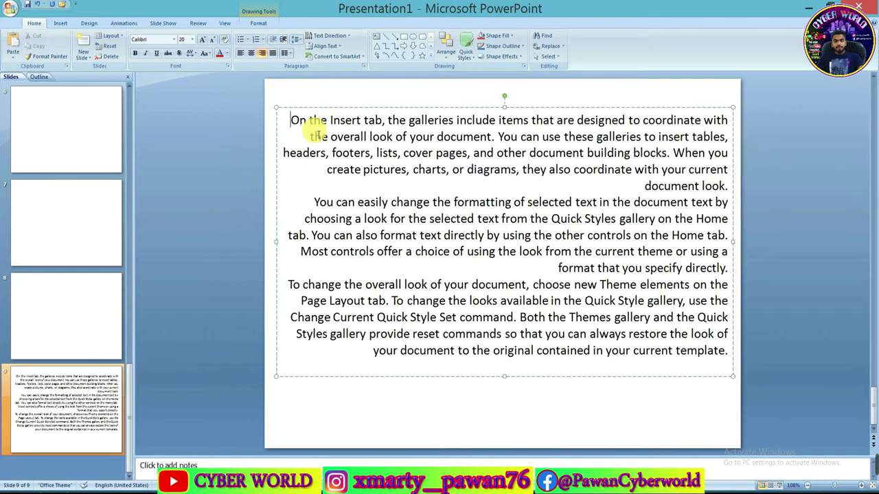
Centre the first paragraph, then all three paragraphs
click(286, 118)
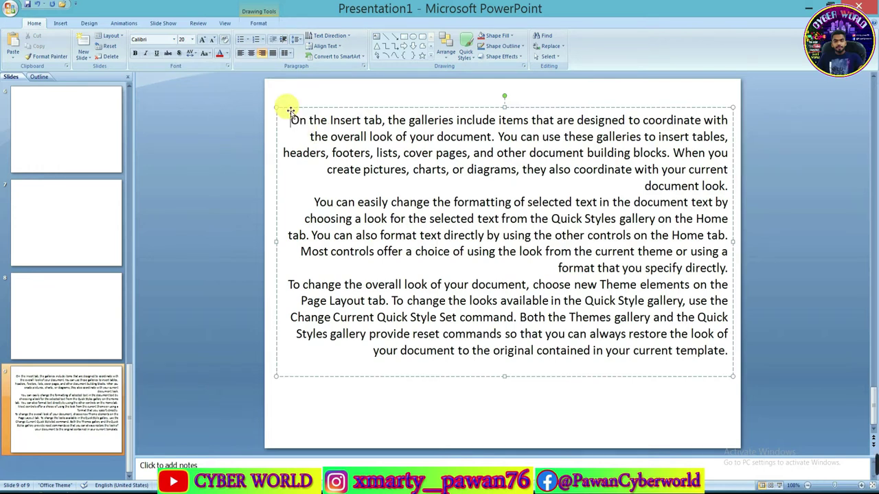
click(251, 53)
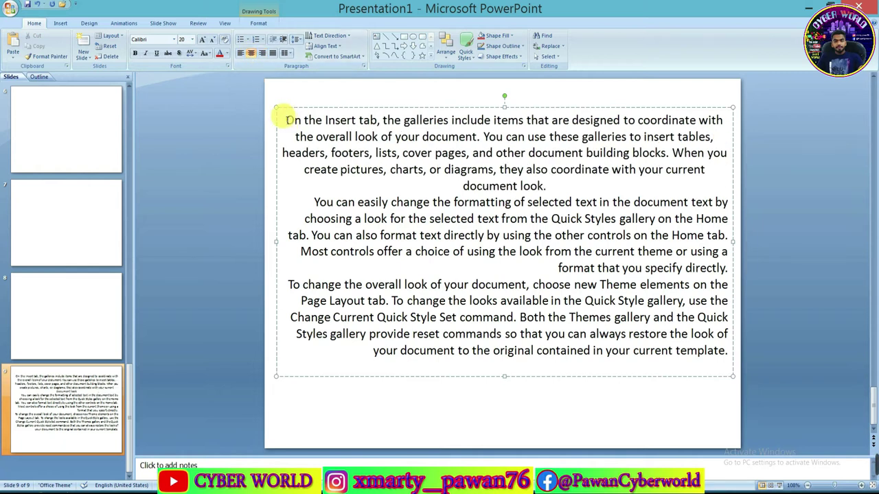
drag(289, 120, 611, 416)
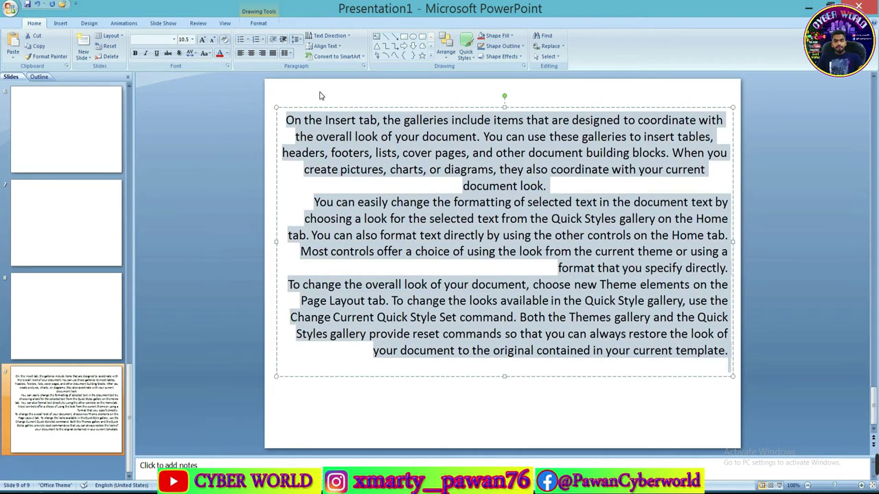
click(252, 55)
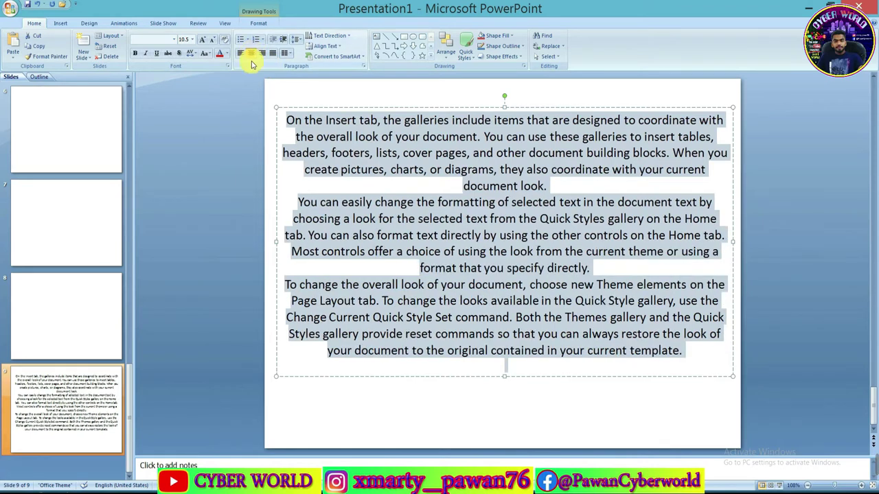
click(288, 119)
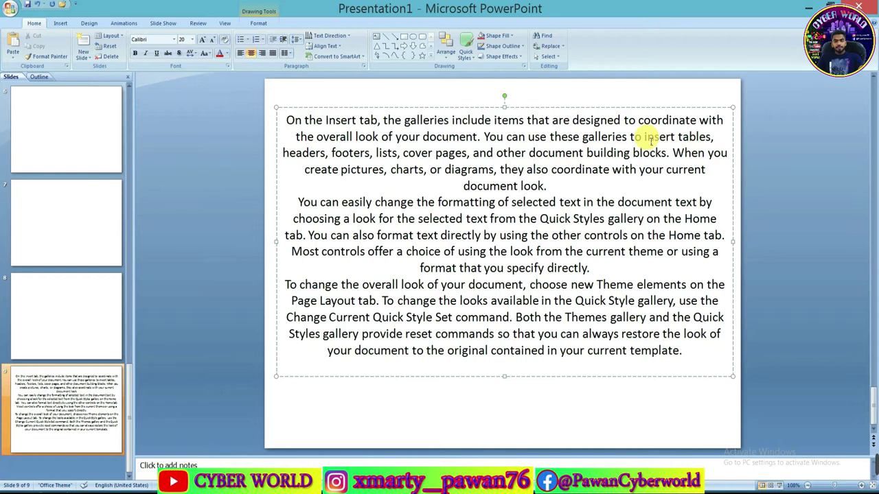
Justify all three paragraphs in slide 9's text box
click(287, 121)
mouse_move(288, 121)
mouse_down()
mouse_move(402, 252)
mouse_move(536, 438)
mouse_up()
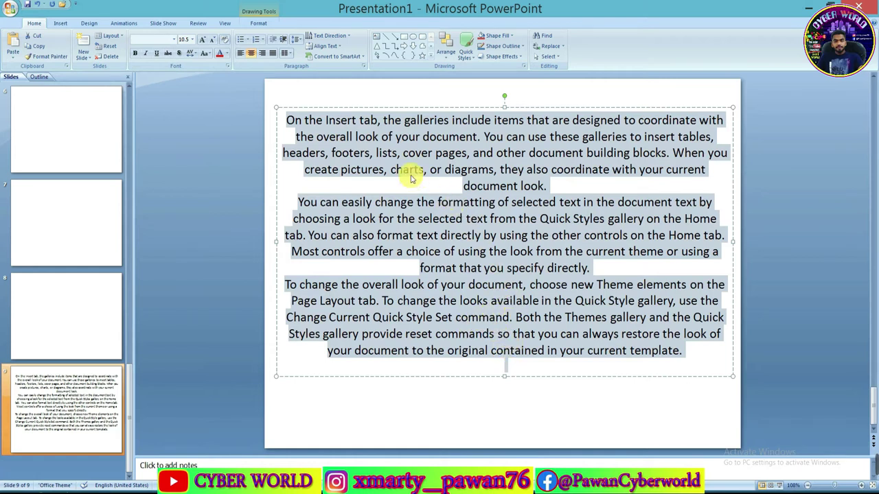
click(273, 55)
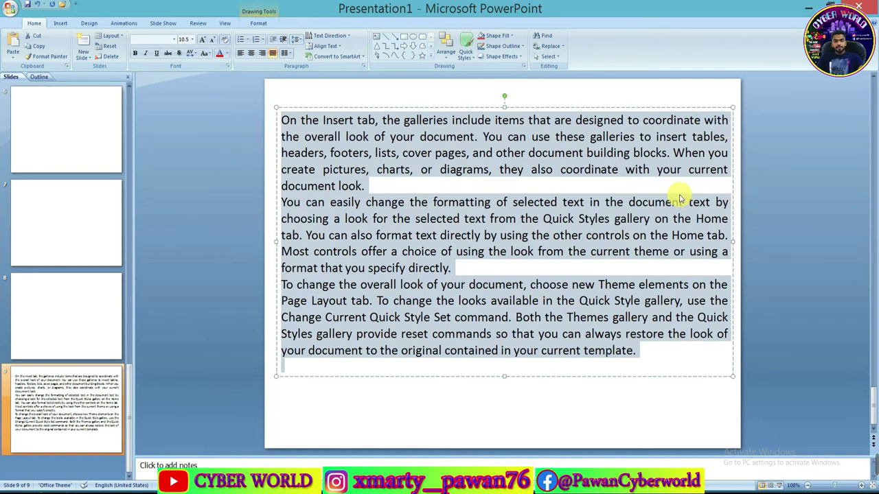
click(652, 184)
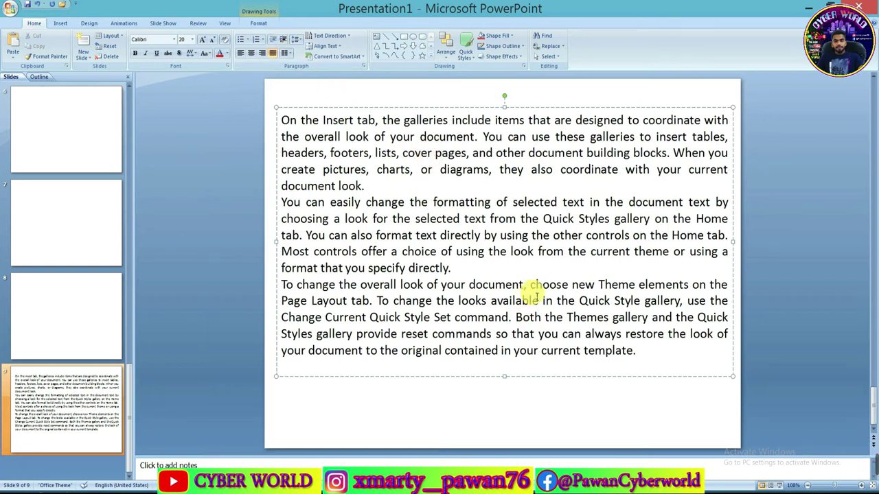
Left-align all of the slide 9 text
click(286, 52)
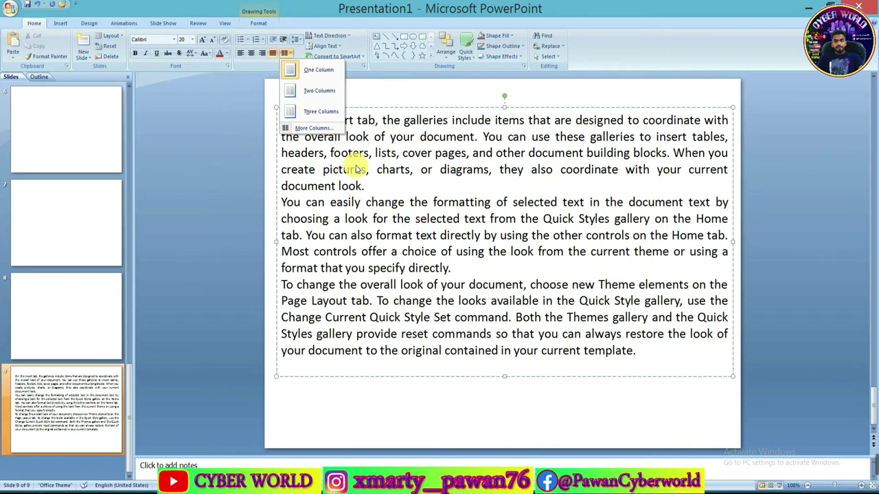
click(367, 187)
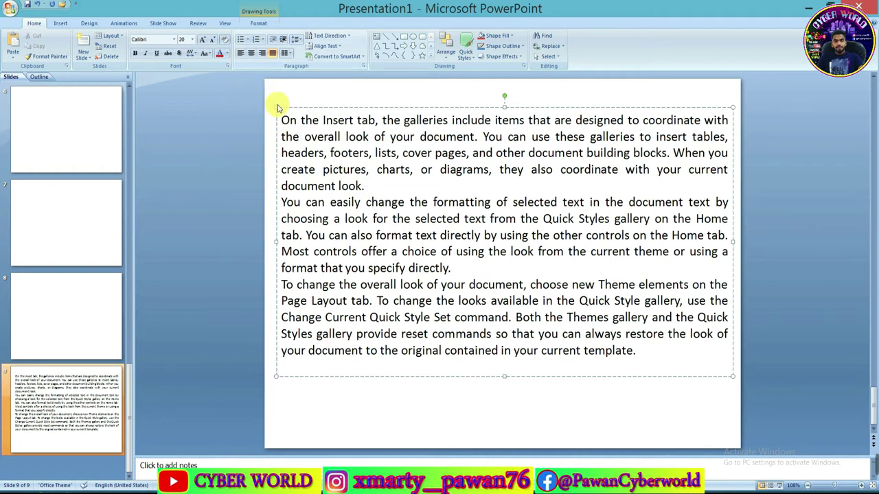
mouse_move(281, 120)
mouse_down()
mouse_move(328, 140)
mouse_move(628, 406)
mouse_up()
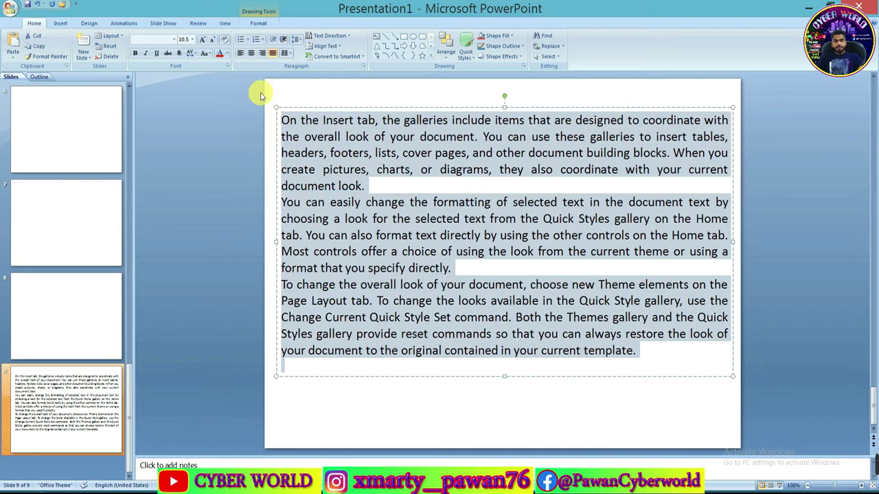
click(241, 54)
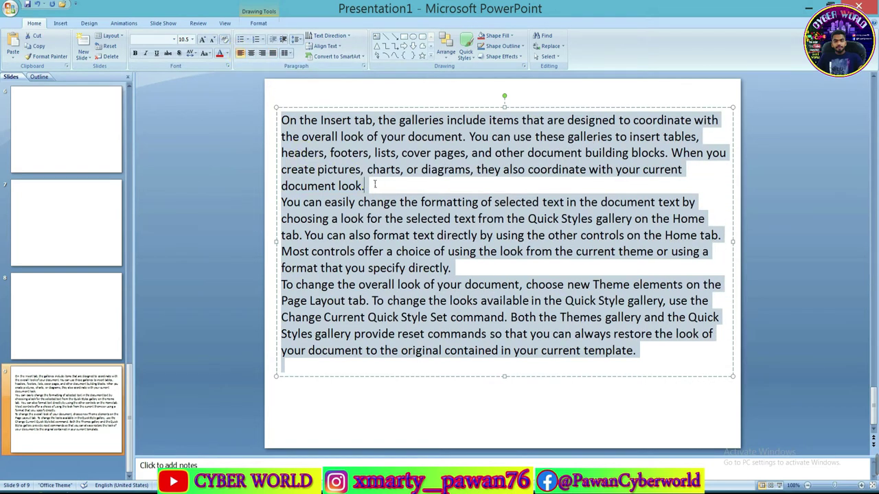
click(354, 180)
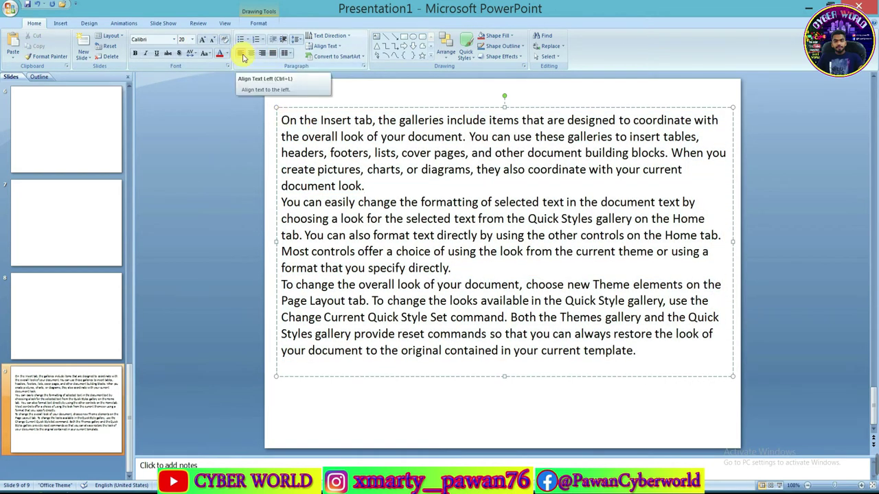
Try Two Columns and Three Columns layouts, then undo back to a single column
drag(279, 118, 625, 372)
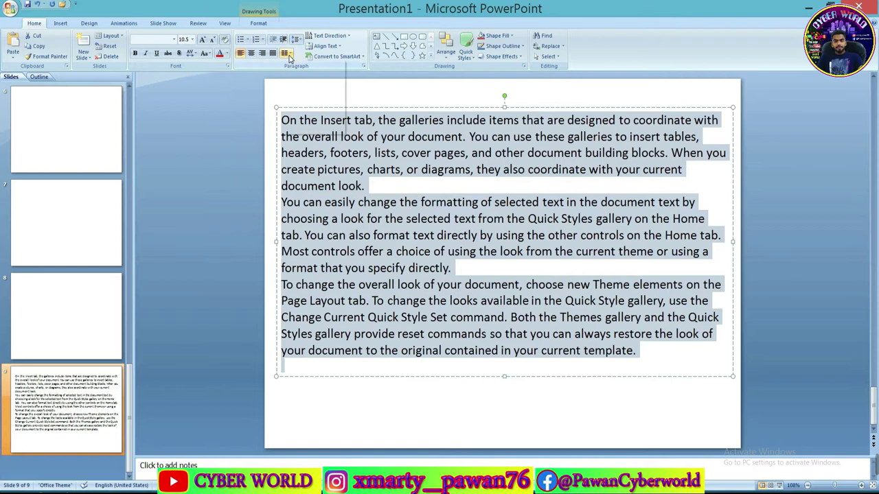
click(289, 59)
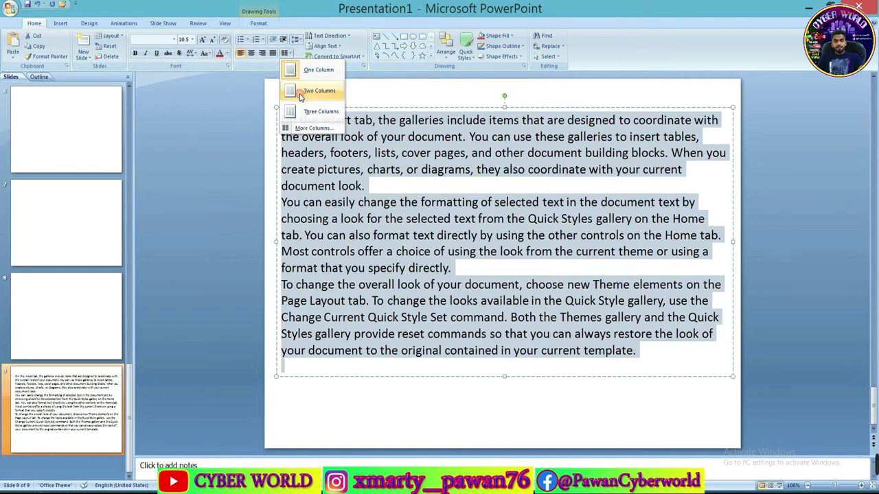
click(300, 93)
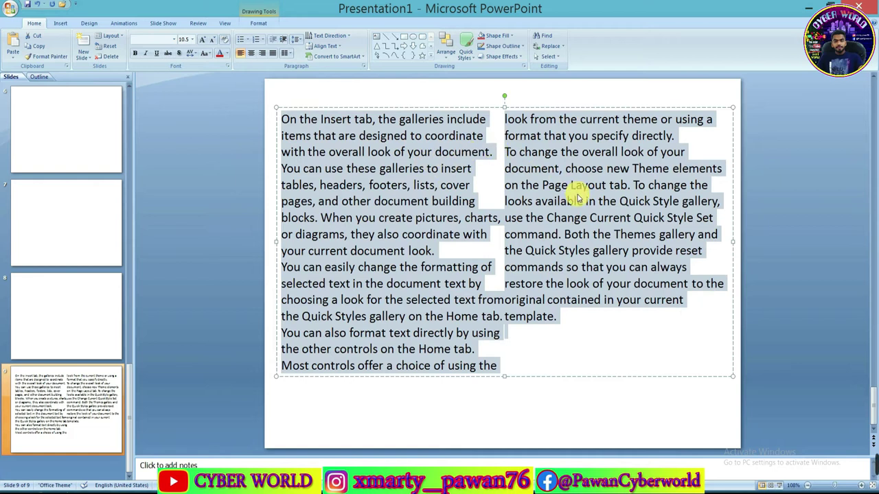
click(286, 54)
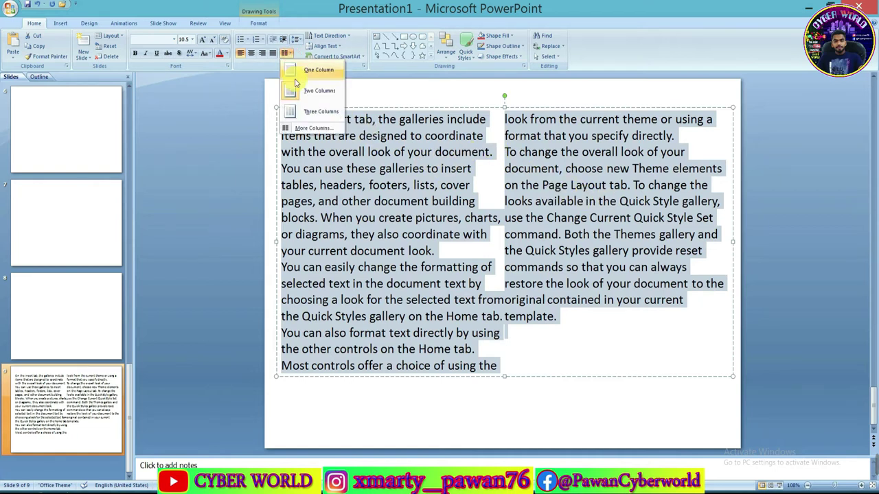
click(300, 114)
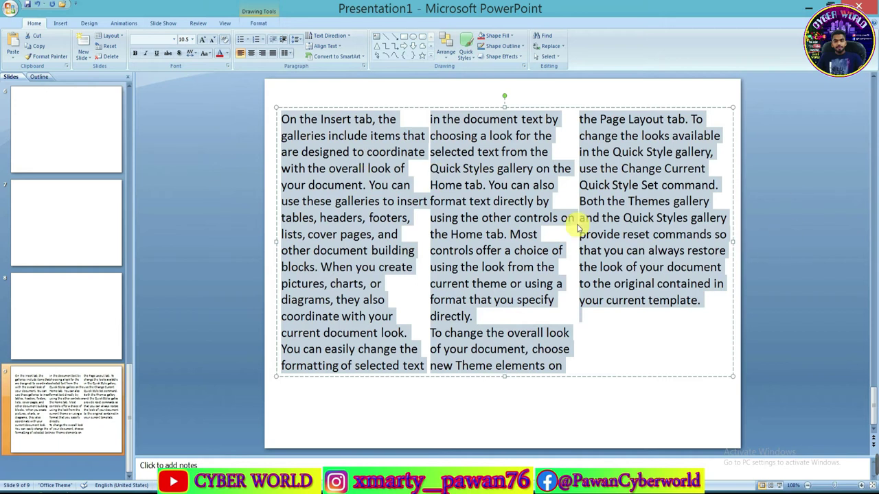
key(ctrl+z)
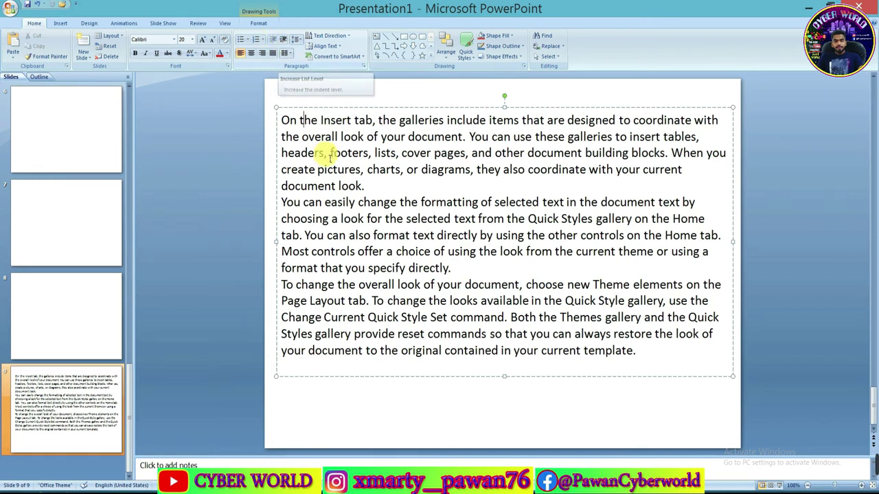
Turn on View > Ruler to show the rulers, then return to the Home commands
key(Home)
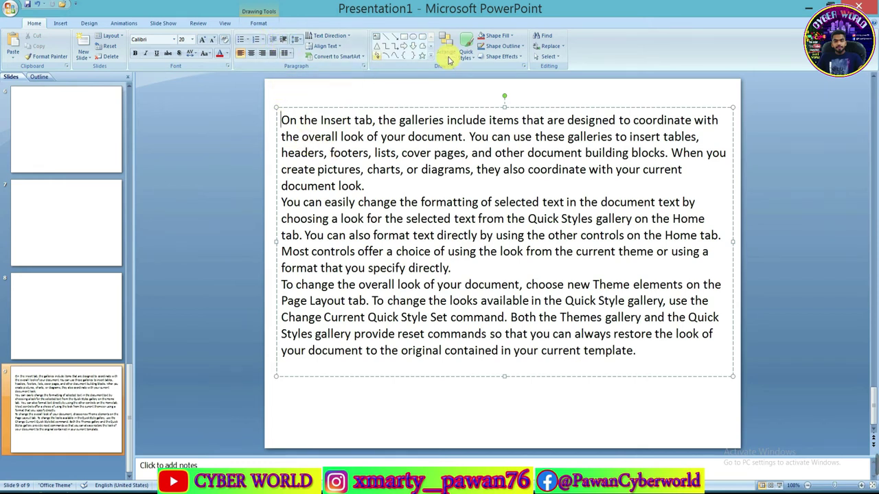
click(379, 97)
click(280, 118)
click(224, 25)
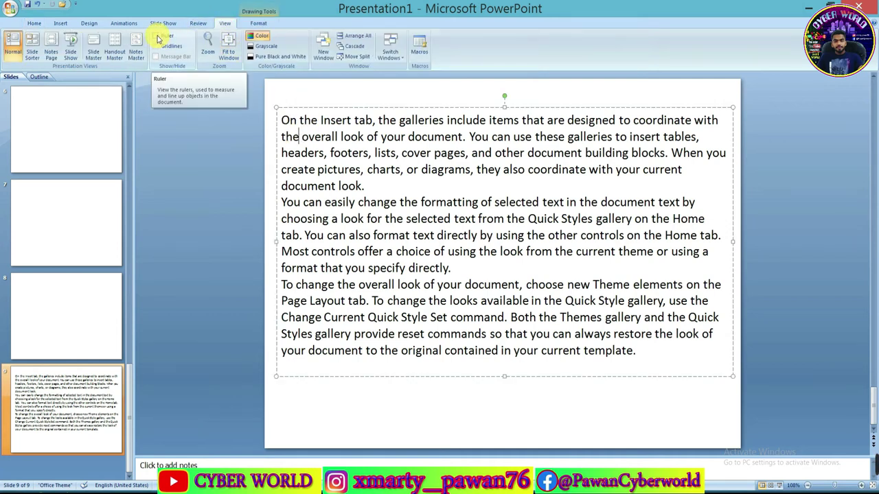
click(157, 38)
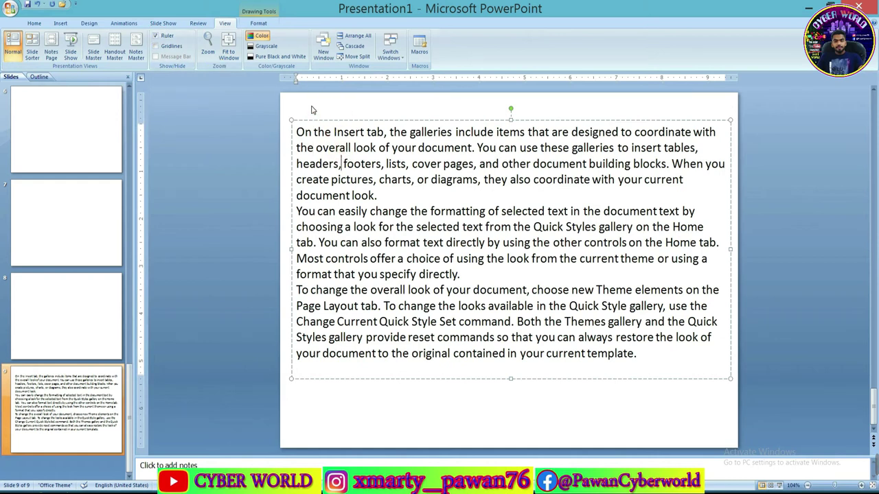
key(ctrl+Home)
click(33, 23)
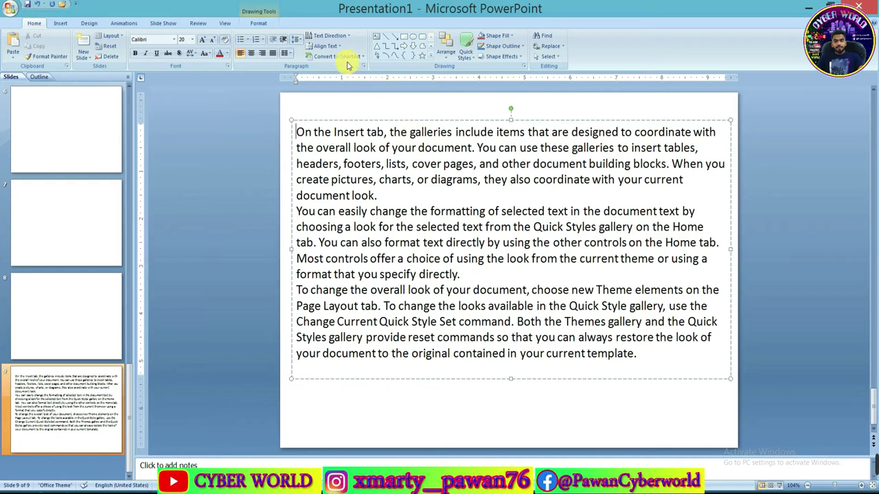
click(285, 41)
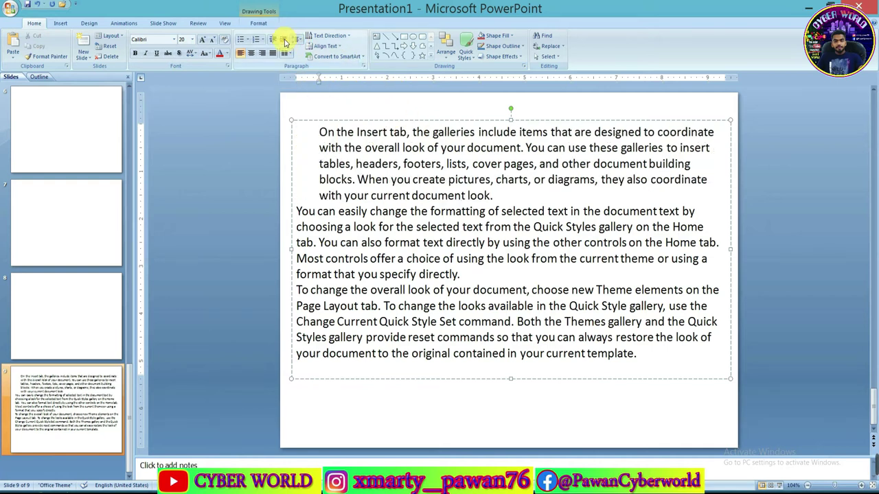
click(286, 42)
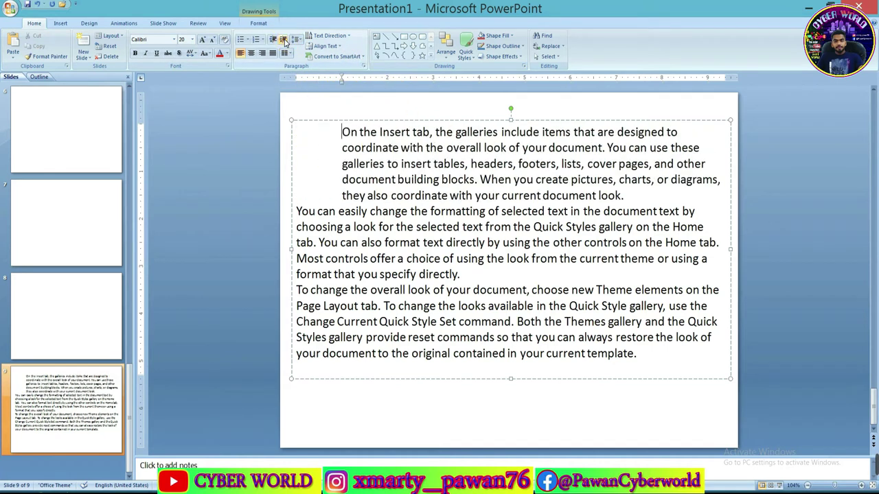
click(285, 41)
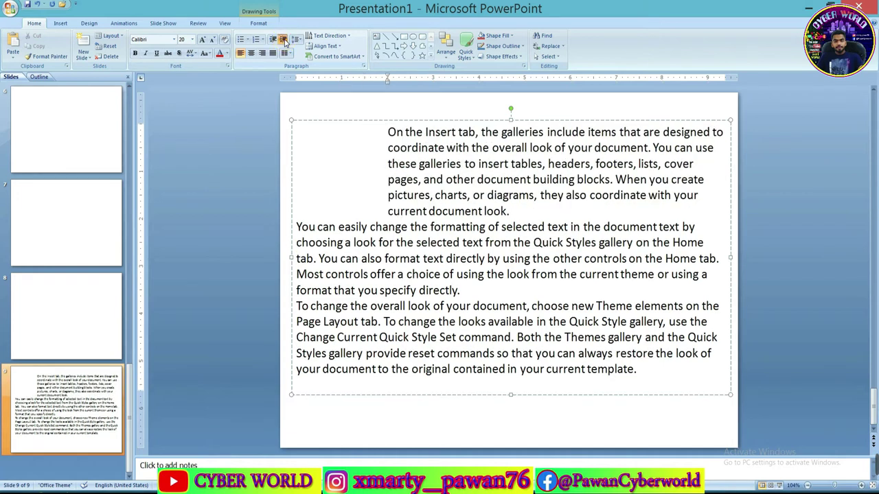
click(286, 42)
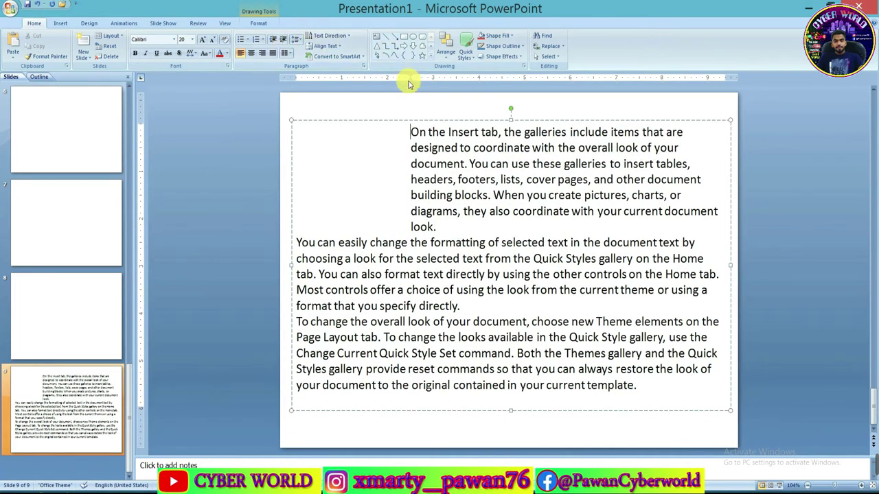
drag(410, 81, 307, 91)
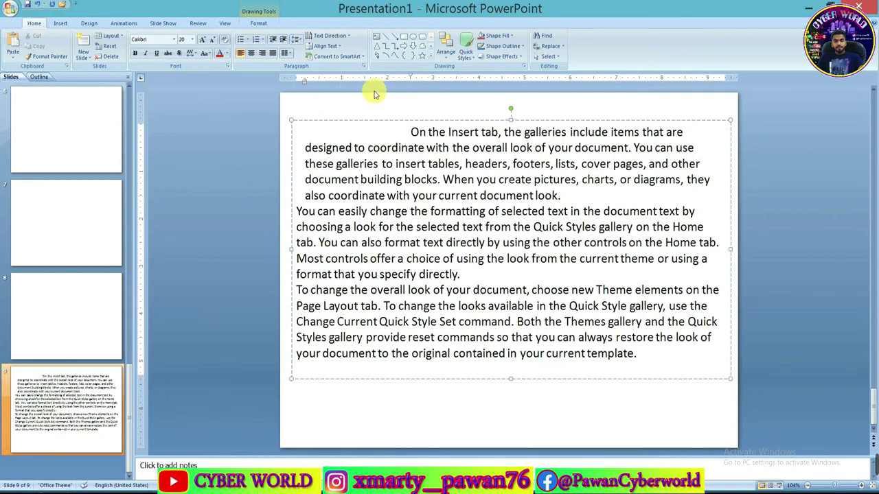
drag(414, 81, 306, 98)
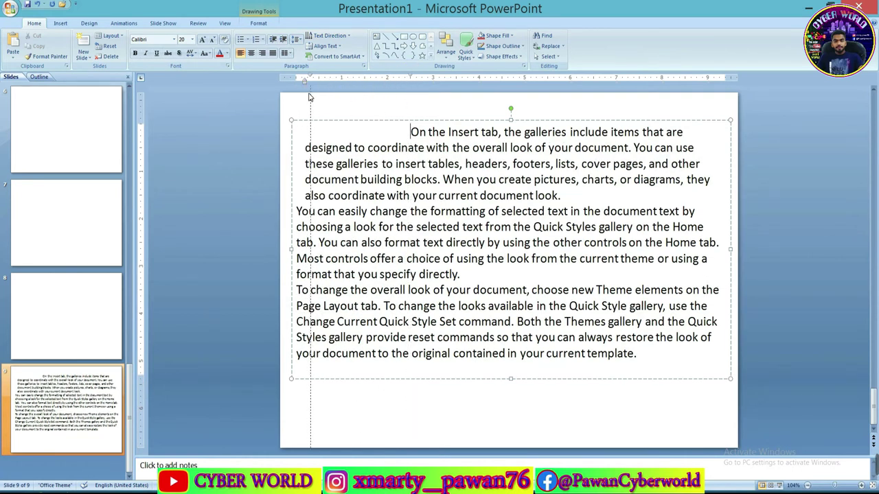
click(289, 209)
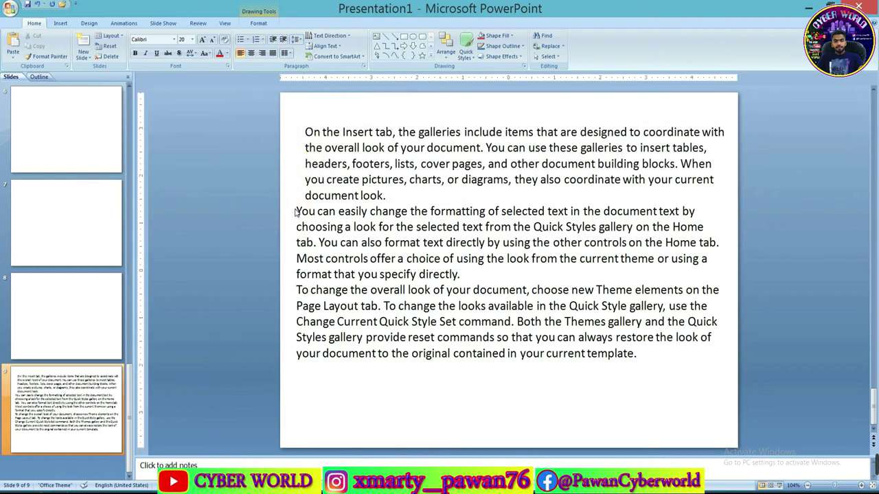
click(300, 211)
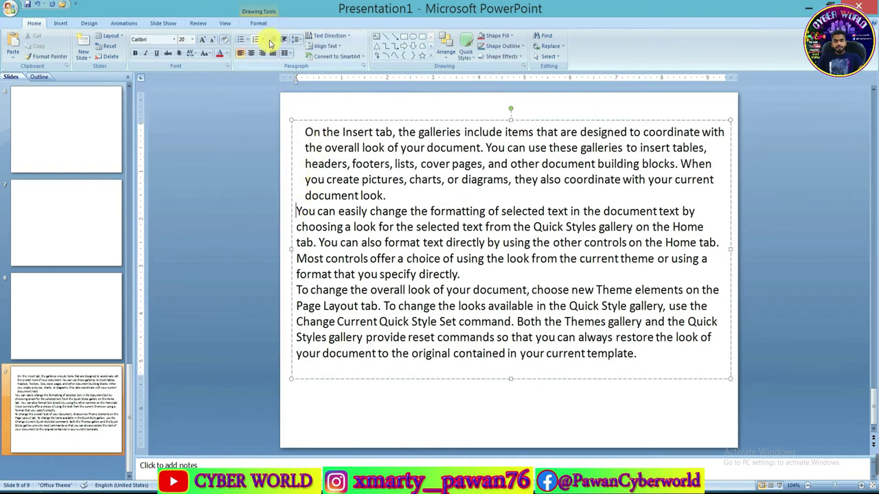
click(282, 42)
click(281, 42)
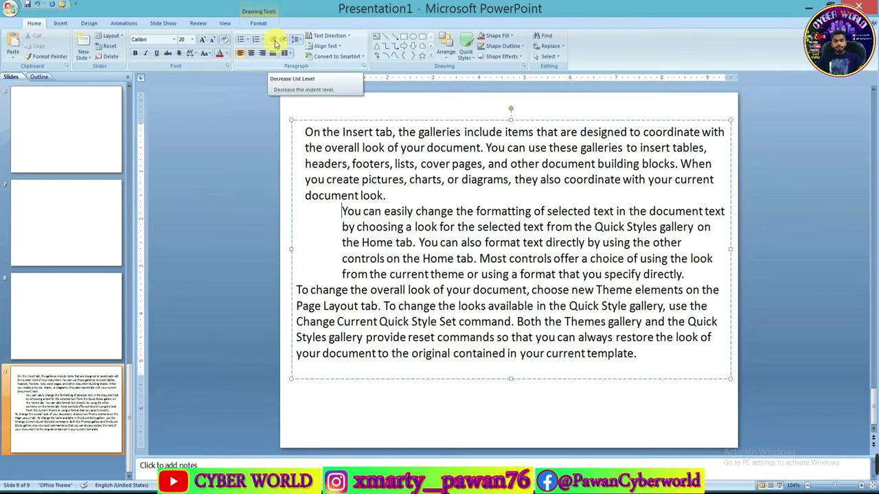
click(276, 42)
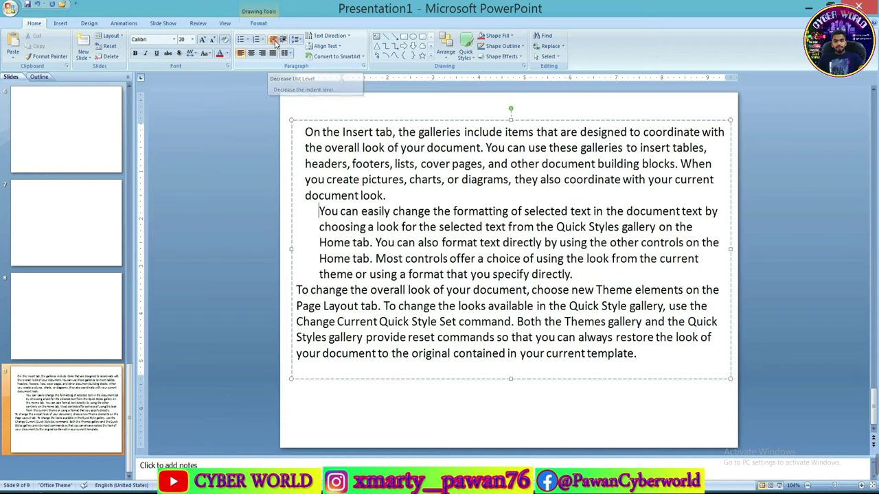
click(275, 42)
drag(305, 77, 296, 84)
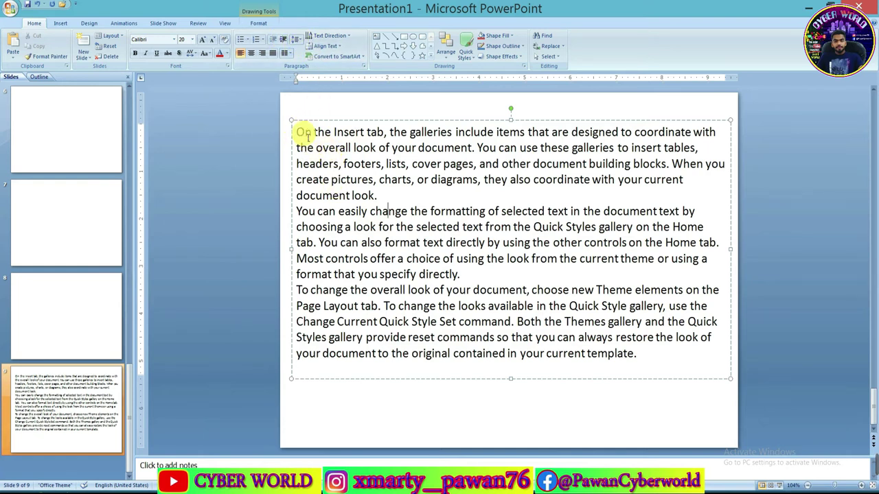
Try 2.5 and 3.0 line spacing on the first paragraph, then set it to 1.0 and 1.5
mouse_move(296, 132)
mouse_down()
mouse_move(384, 213)
mouse_move(378, 199)
mouse_up()
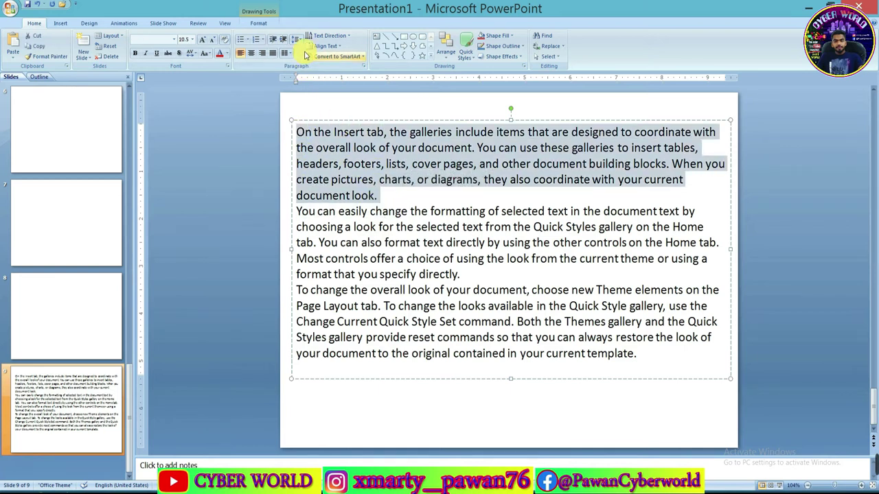
click(301, 42)
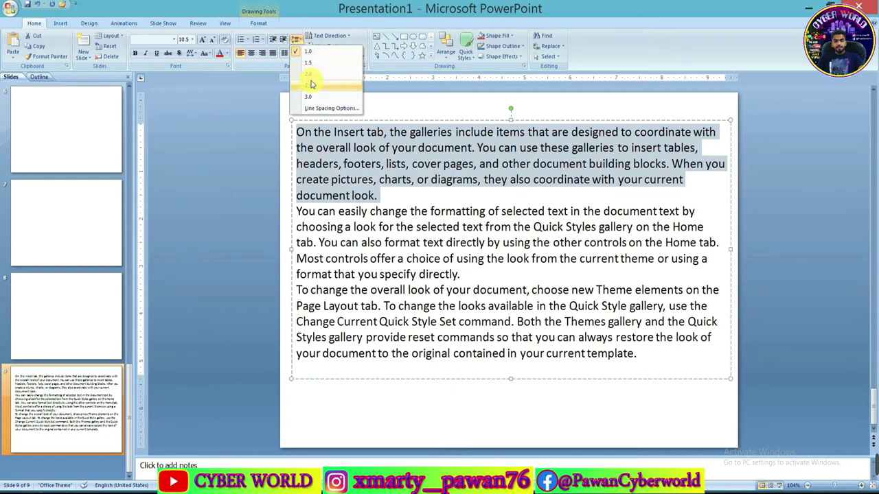
click(311, 85)
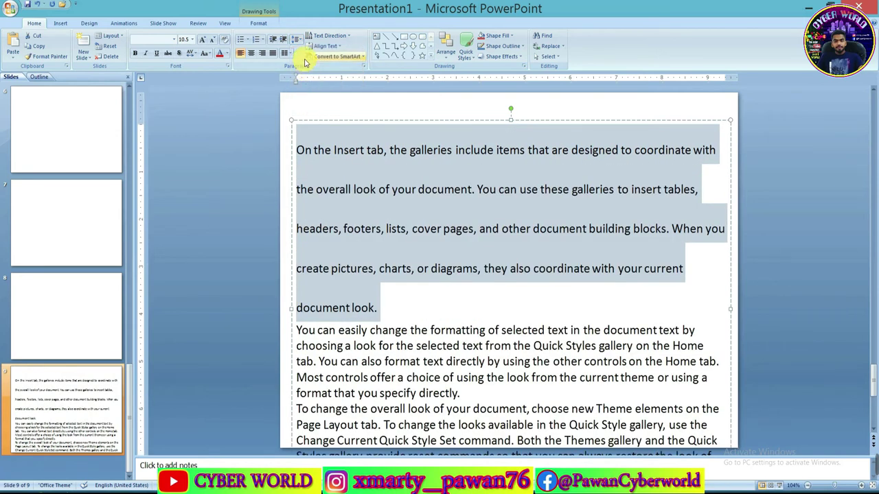
click(295, 39)
click(308, 96)
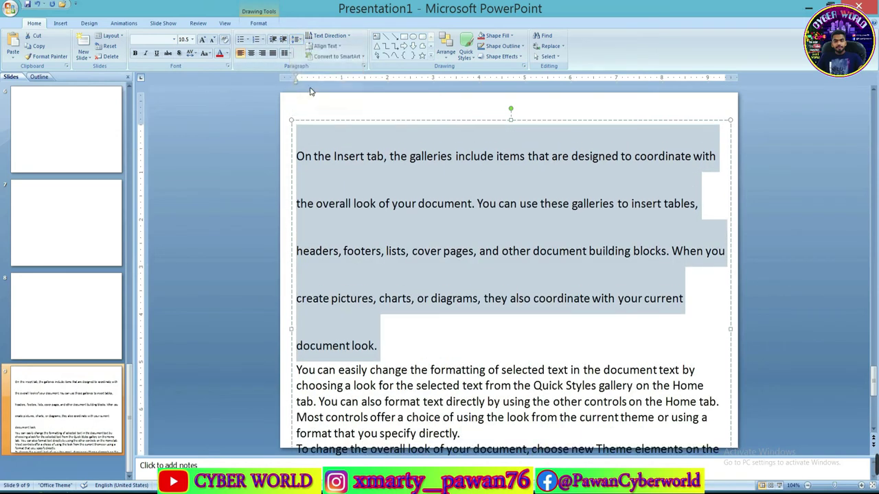
click(295, 39)
click(308, 51)
click(295, 40)
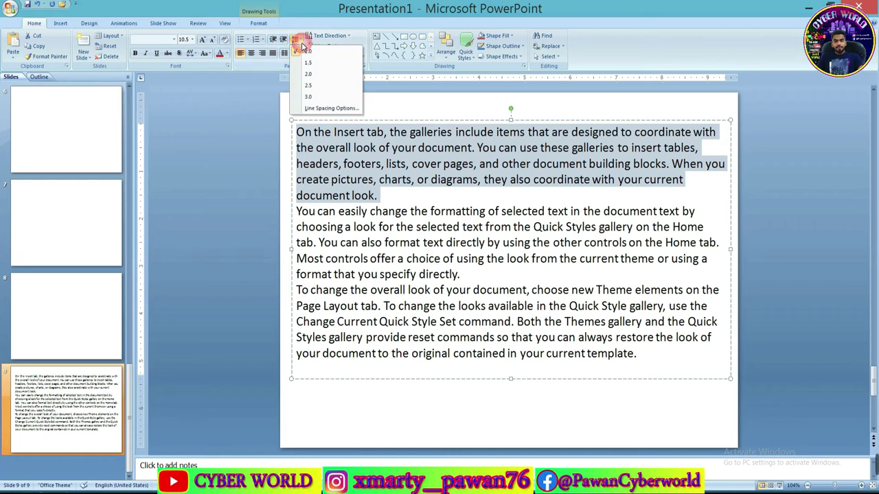
click(307, 62)
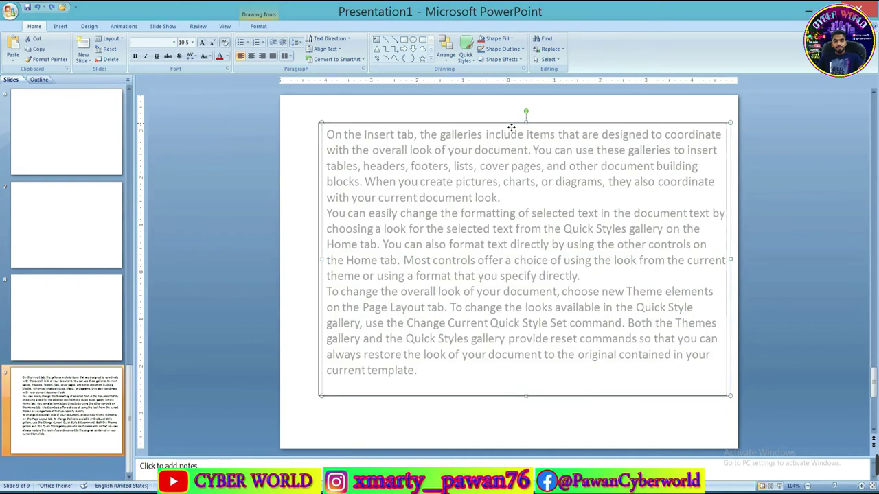
Nudge the text box slightly left and rotate its text 270°
drag(515, 128, 507, 127)
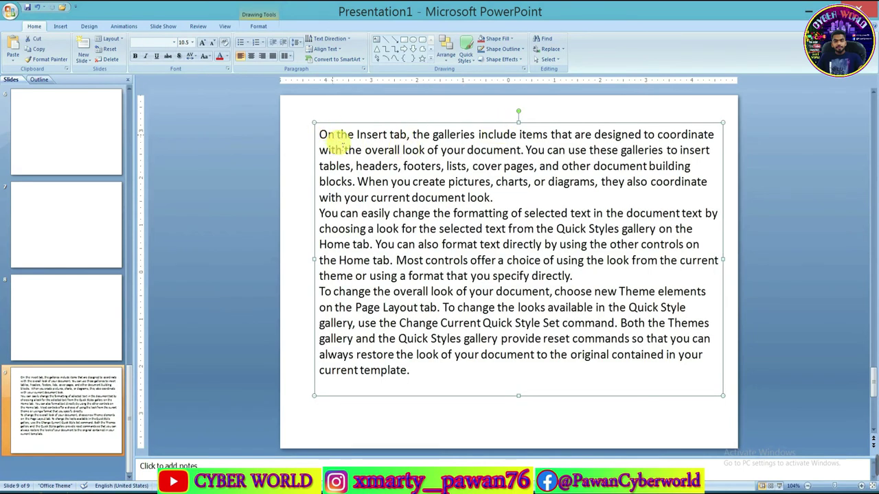
click(341, 43)
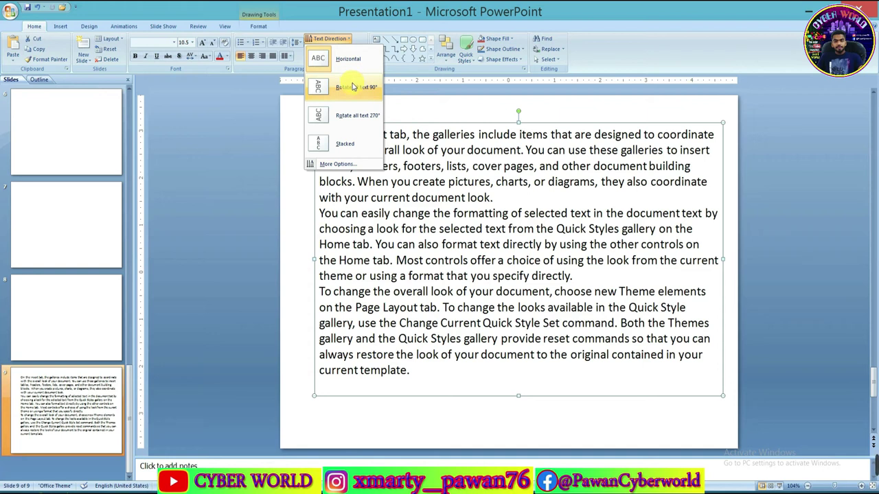
click(348, 119)
Restore the slide text to horizontal direction and go to blank slide 8
click(329, 38)
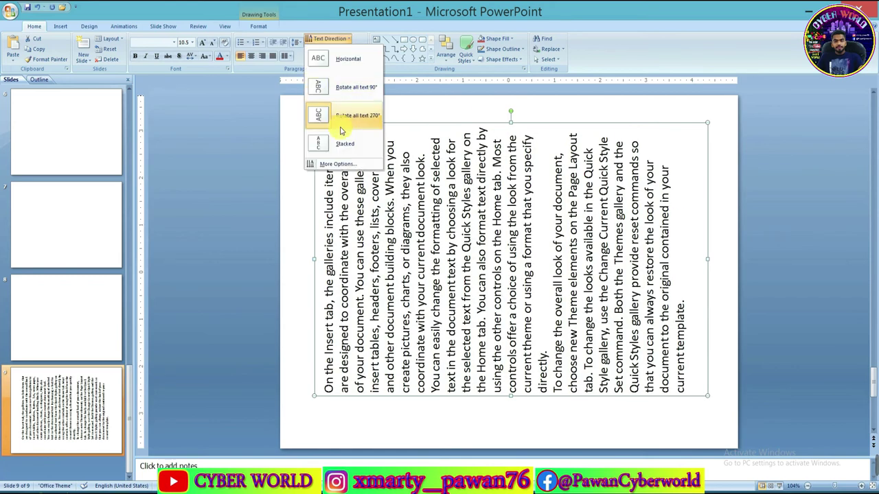
key(Escape)
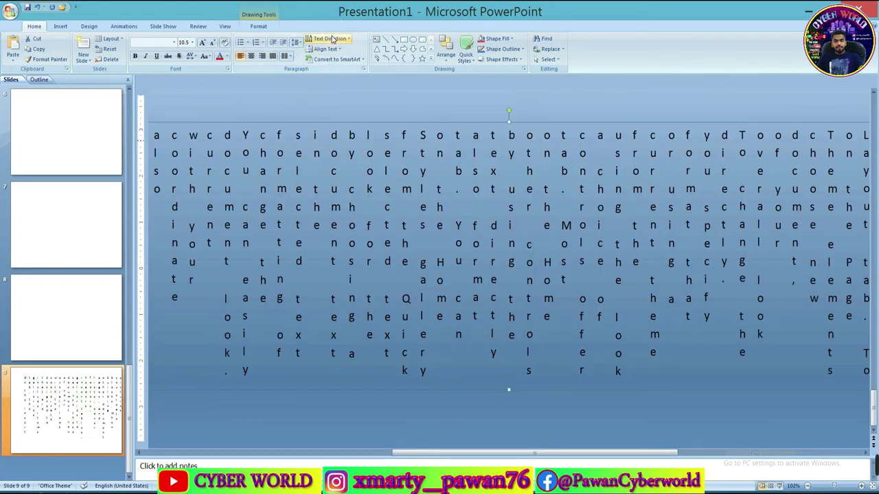
click(331, 39)
click(334, 64)
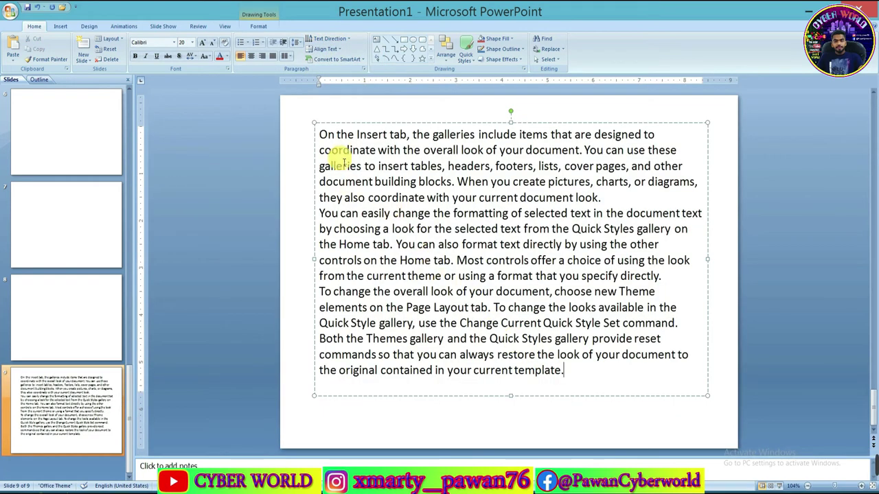
click(326, 50)
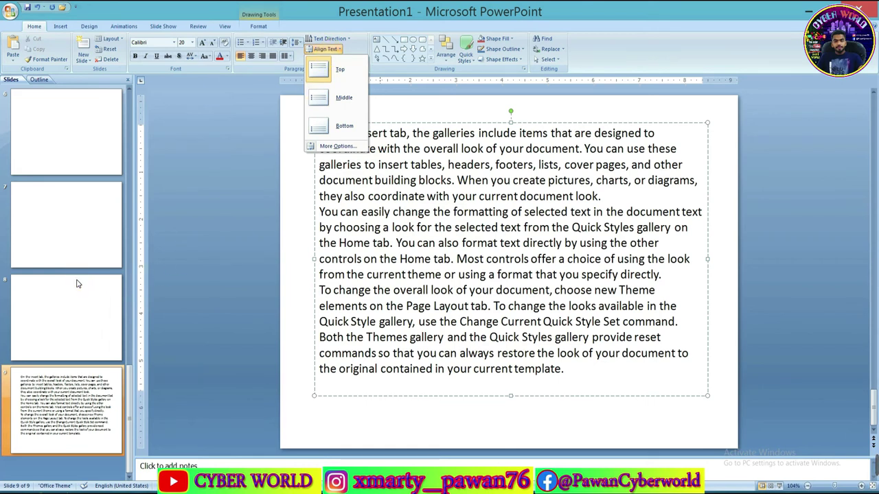
click(79, 285)
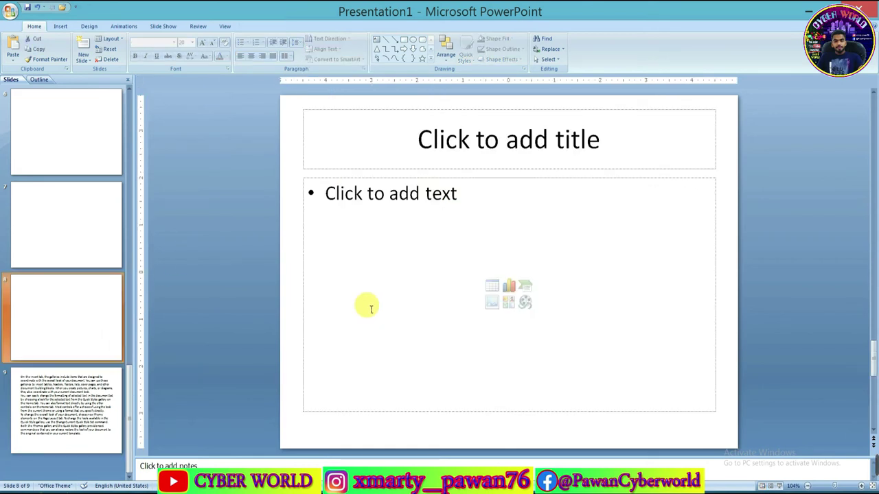
Type CYBER WORLD as the slide 8 title
click(428, 246)
click(474, 151)
text(CY)
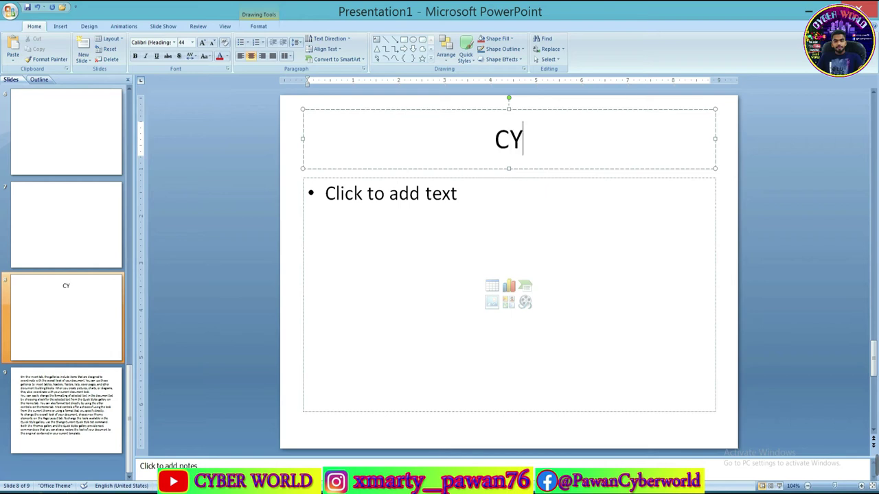
text(BER WORLD)
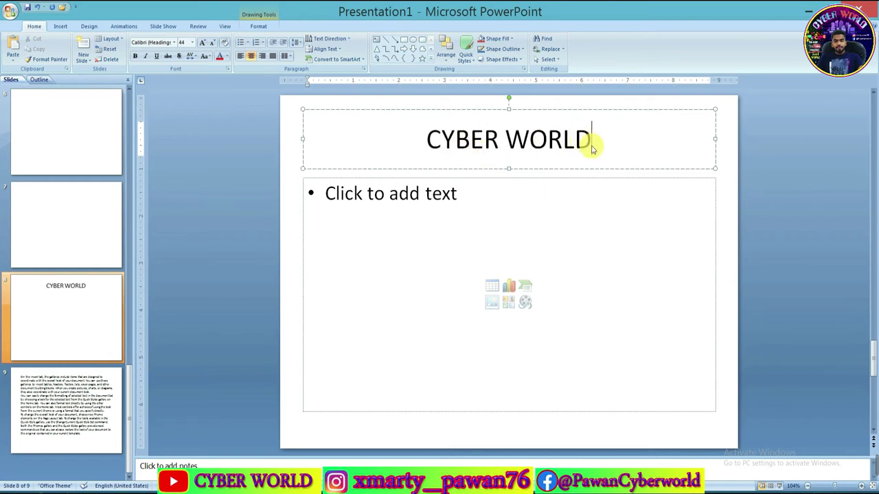
Align the CYBER WORLD title to the top, then the bottom of its box
drag(591, 148, 408, 141)
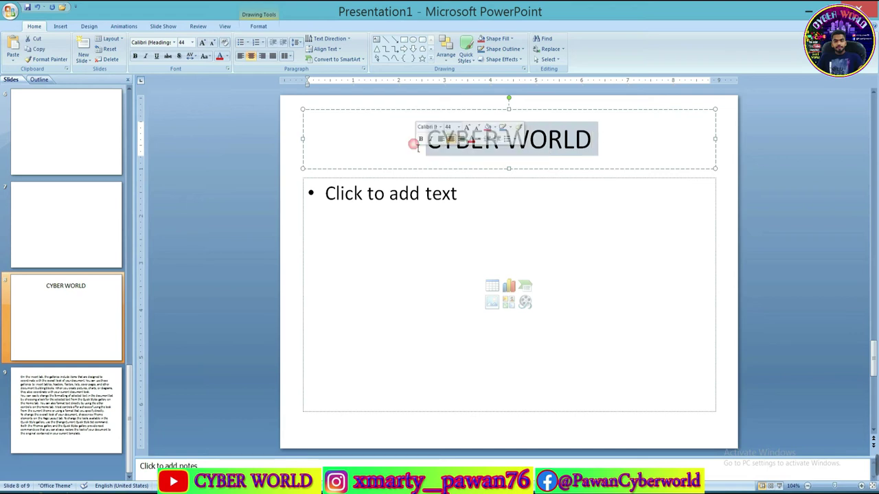
click(324, 50)
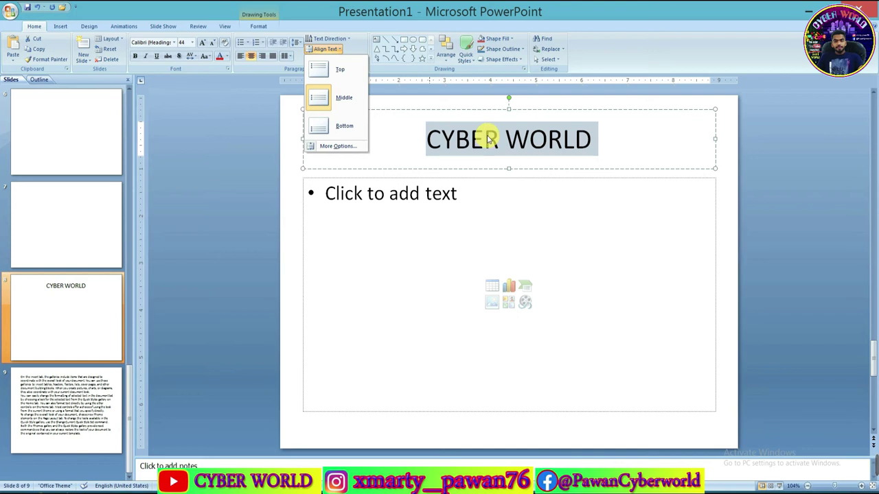
click(339, 70)
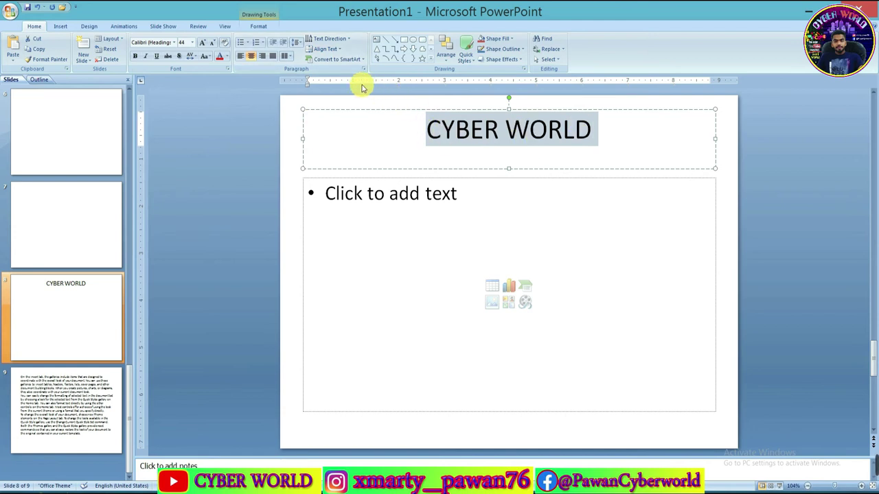
click(326, 49)
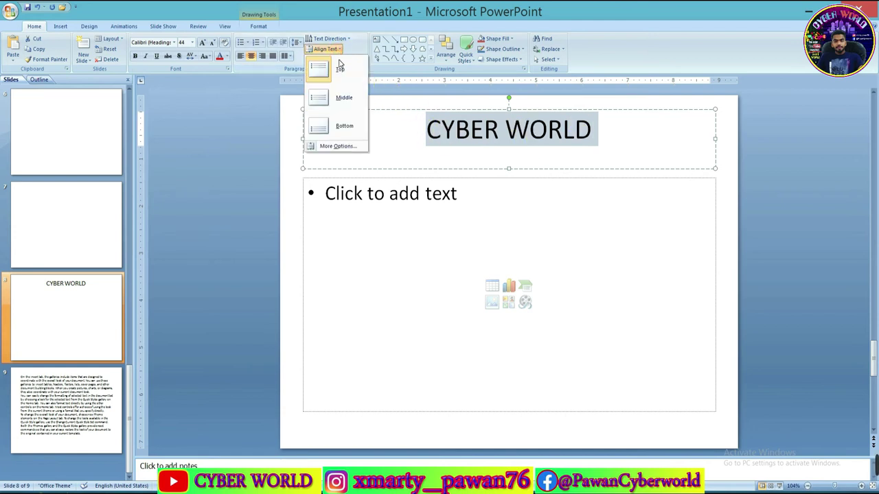
click(338, 130)
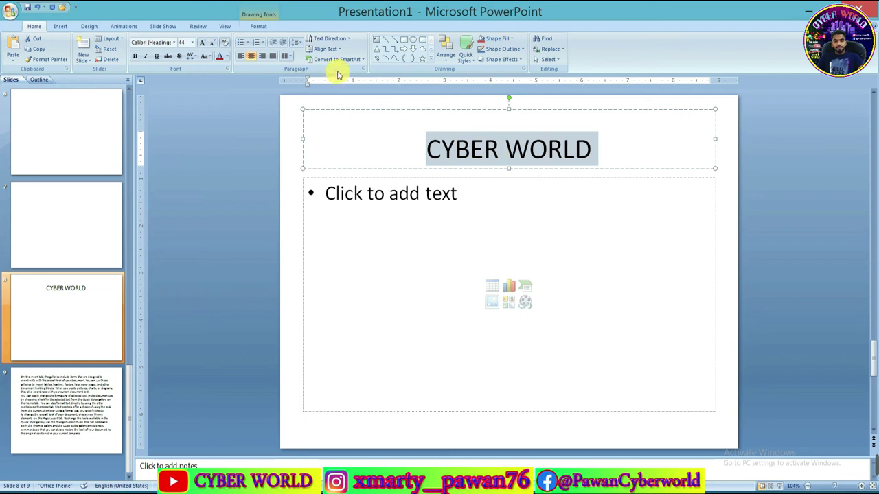
click(447, 142)
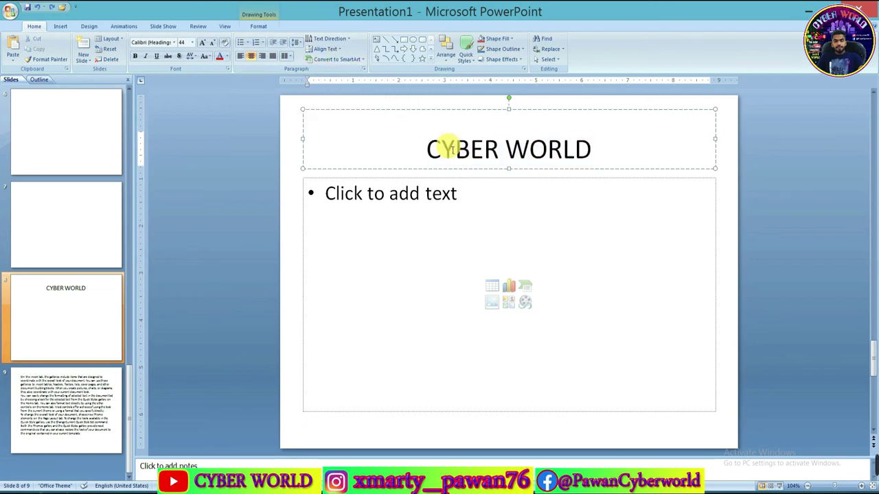
Enter the bullet lines WelCome, To, Our, YouTube and Channel beneath the CYBER WORLD title
click(473, 199)
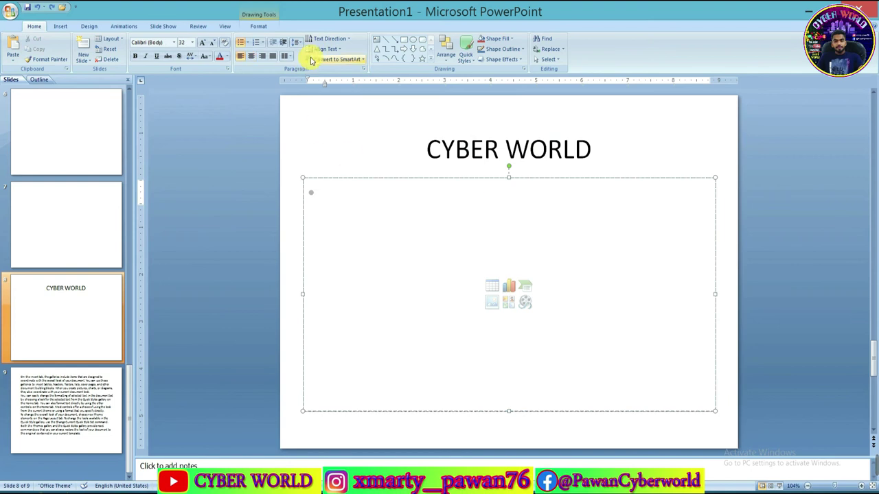
click(473, 159)
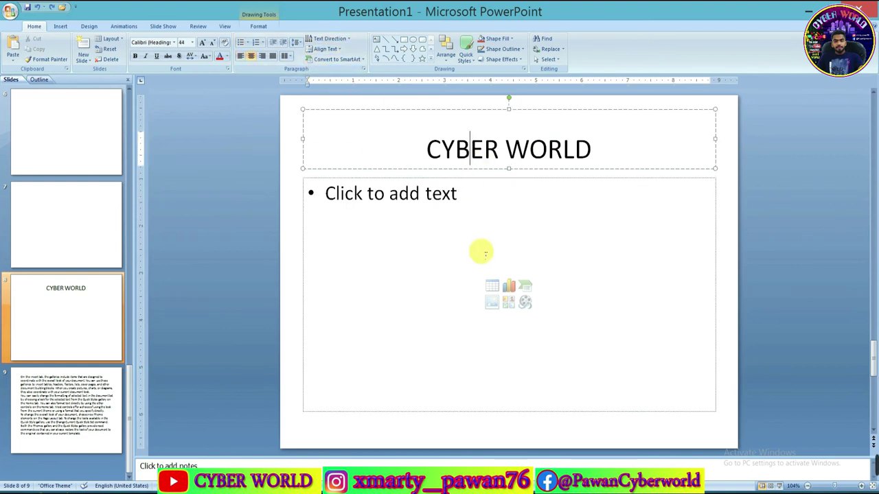
click(474, 194)
click(479, 260)
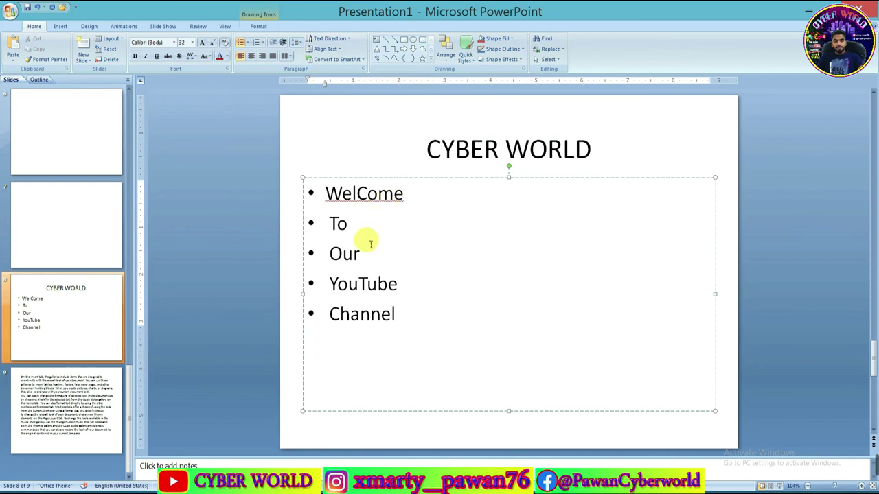
click(453, 146)
click(588, 251)
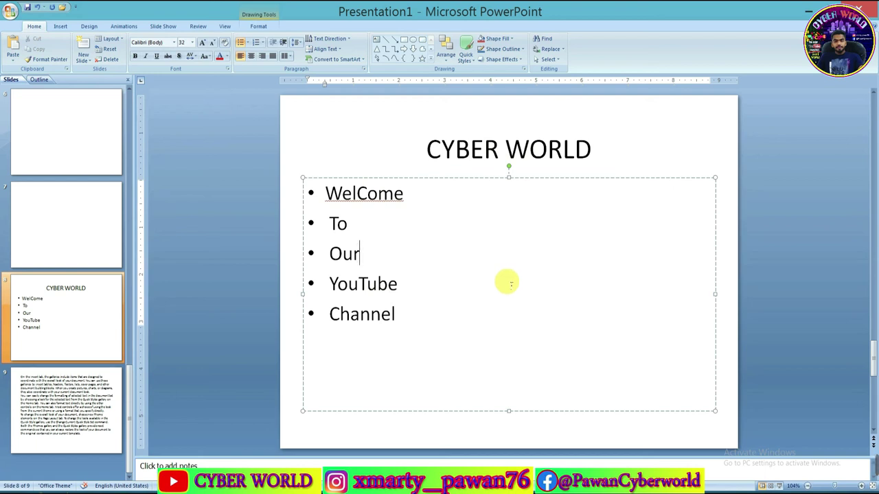
Convert the five bullets WelCome through Channel into a Basic Cycle SmartArt diagram
drag(411, 327, 313, 199)
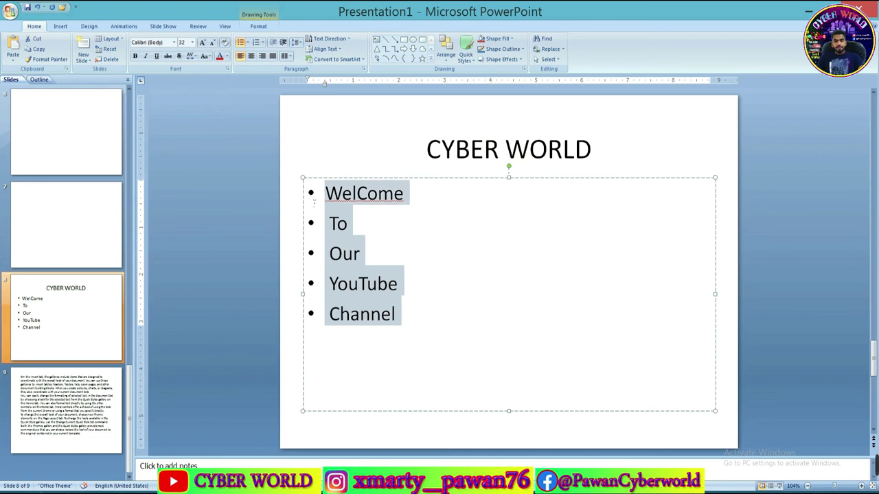
click(345, 60)
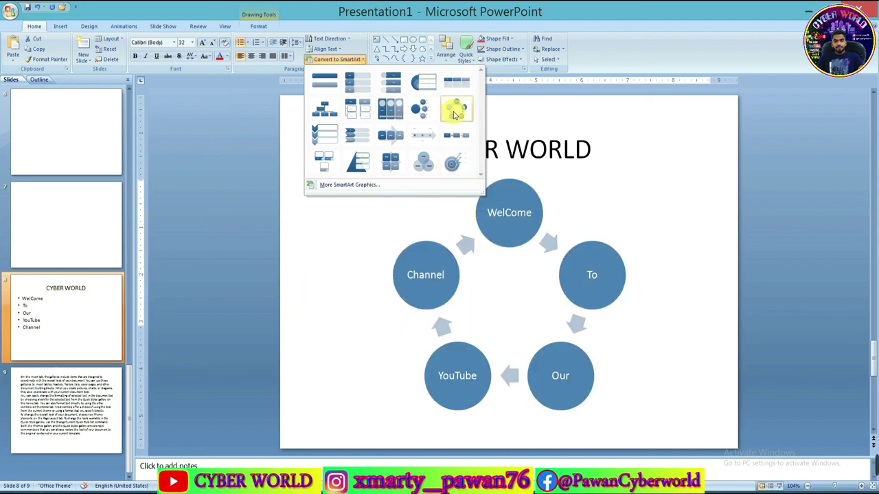
click(453, 118)
click(616, 140)
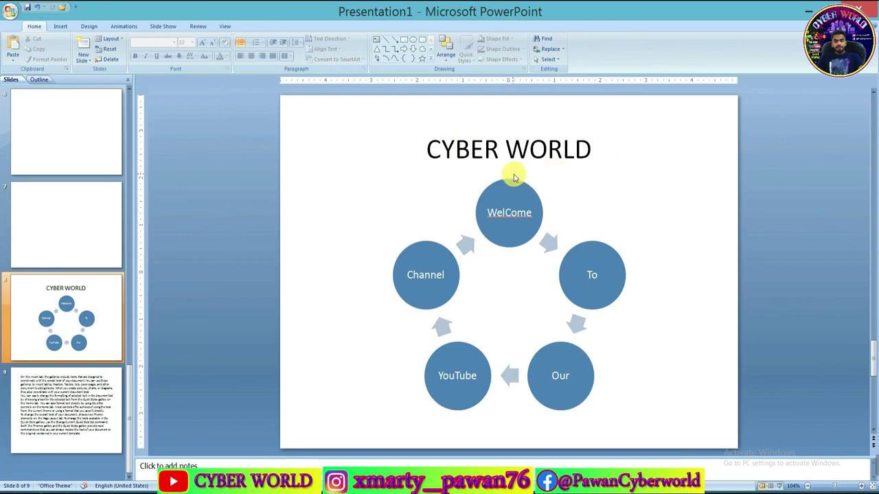